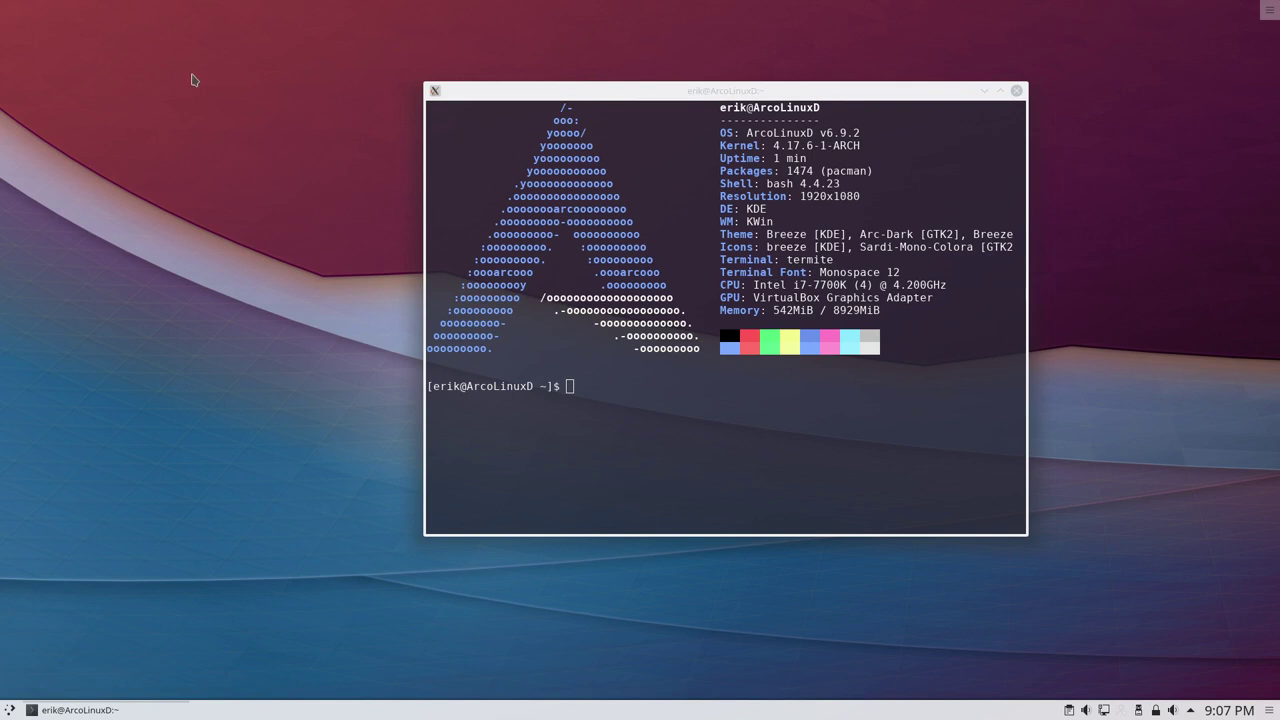
# Close the Termite terminal and browse the launcher's tabs through to its Leave session options
pyautogui.moveTo(720, 110); pyautogui.dragTo(818, 108)
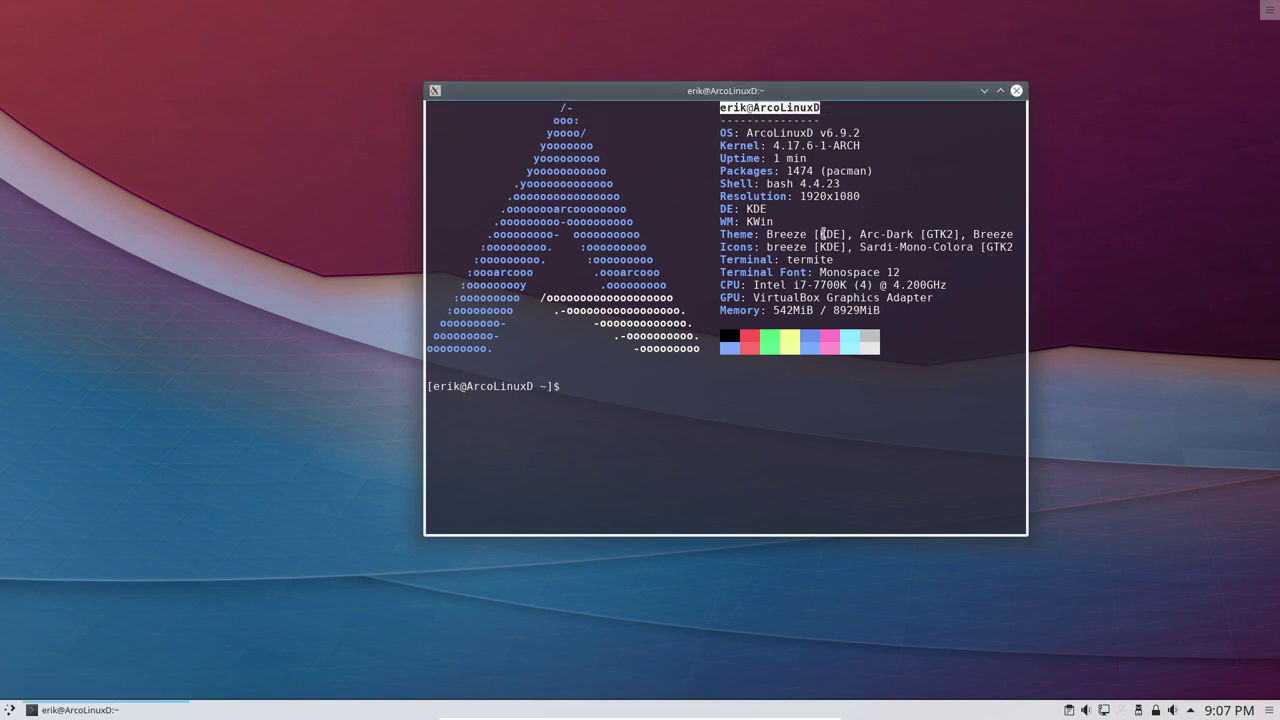
pyautogui.doubleClick(792, 171)
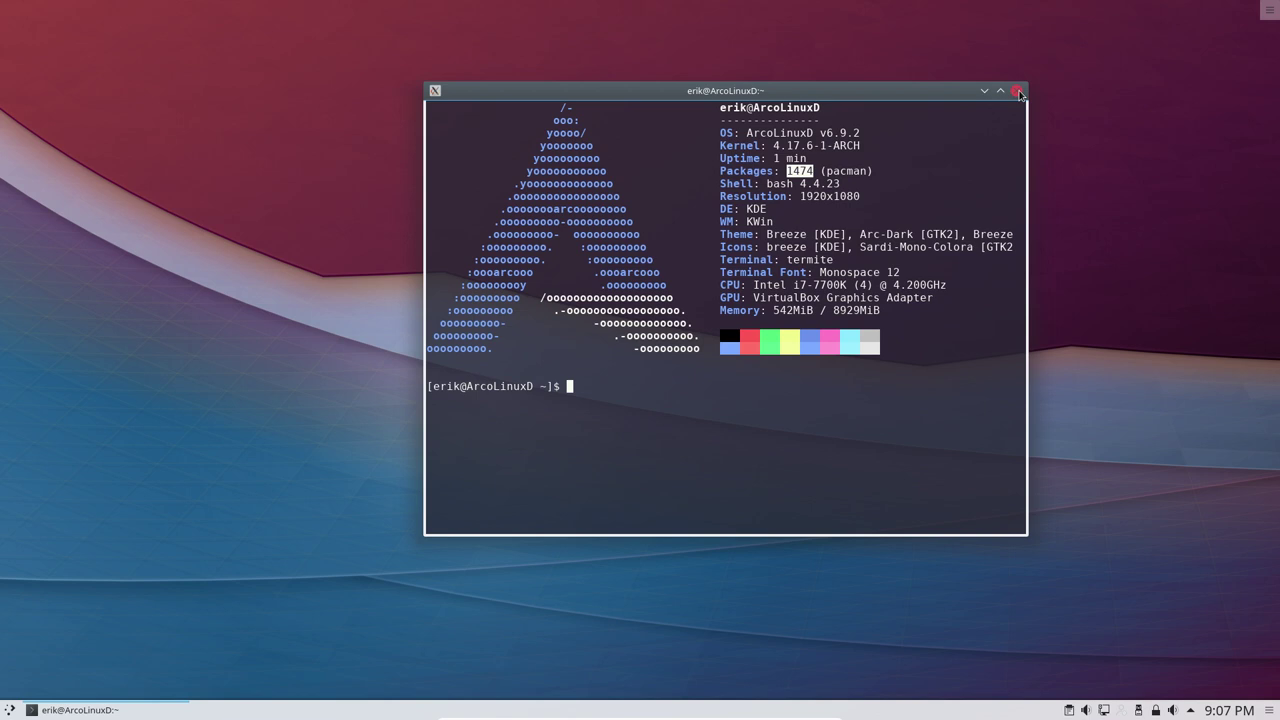
pyautogui.click(1018, 92)
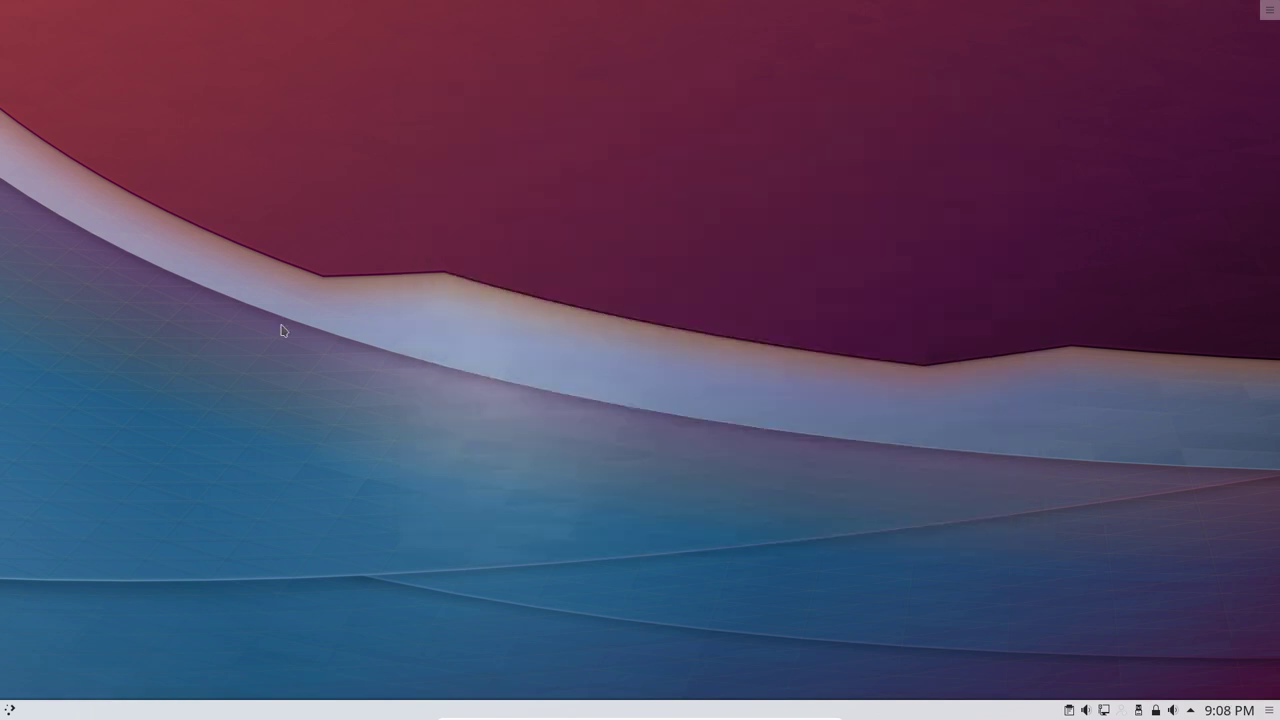
pyautogui.click(9, 708)
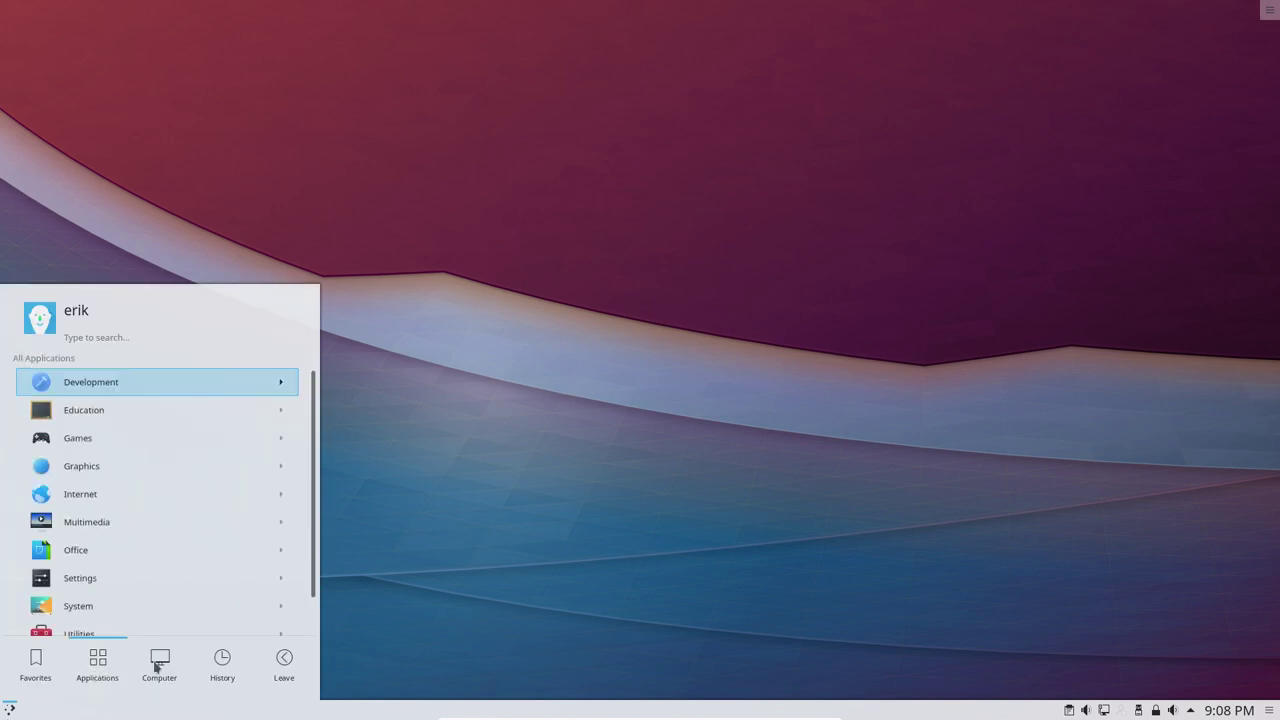
pyautogui.moveTo(157, 668)
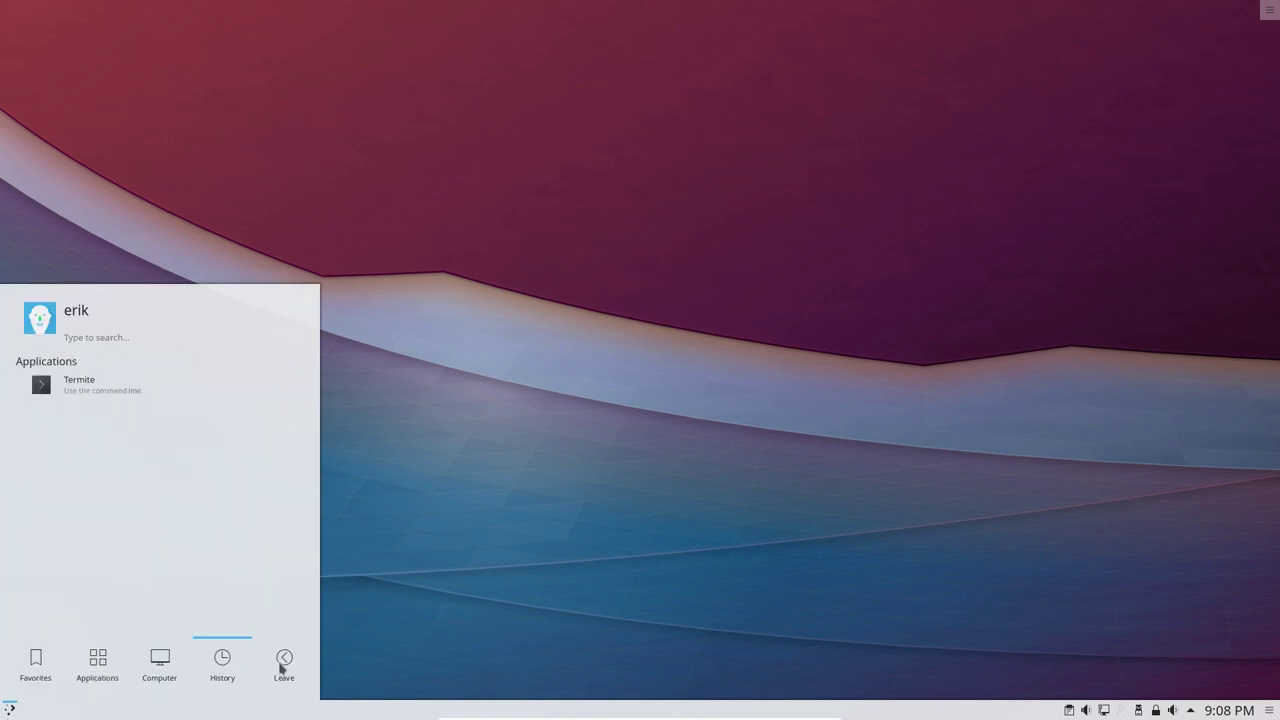
pyautogui.moveTo(282, 669)
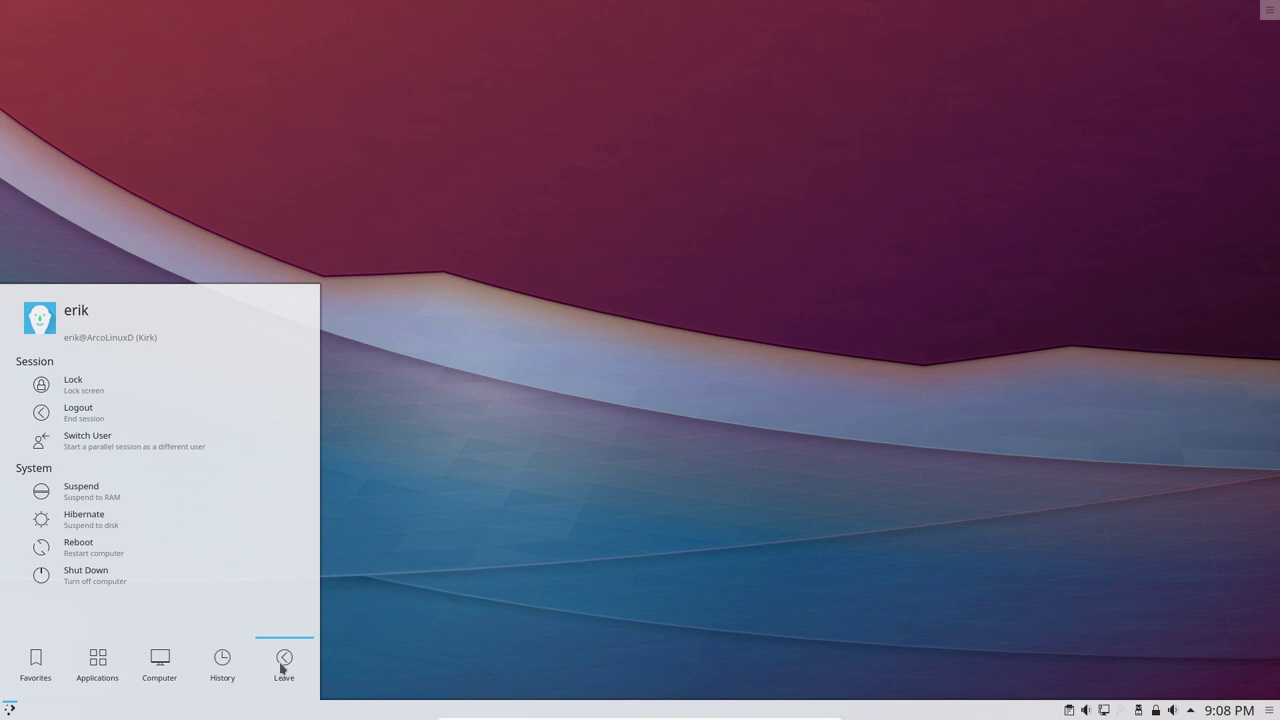
# Open the desktop folder in Dolphin from the desktop's context menu and centre the window
pyautogui.click(416, 569)
pyautogui.rightClick(291, 162)
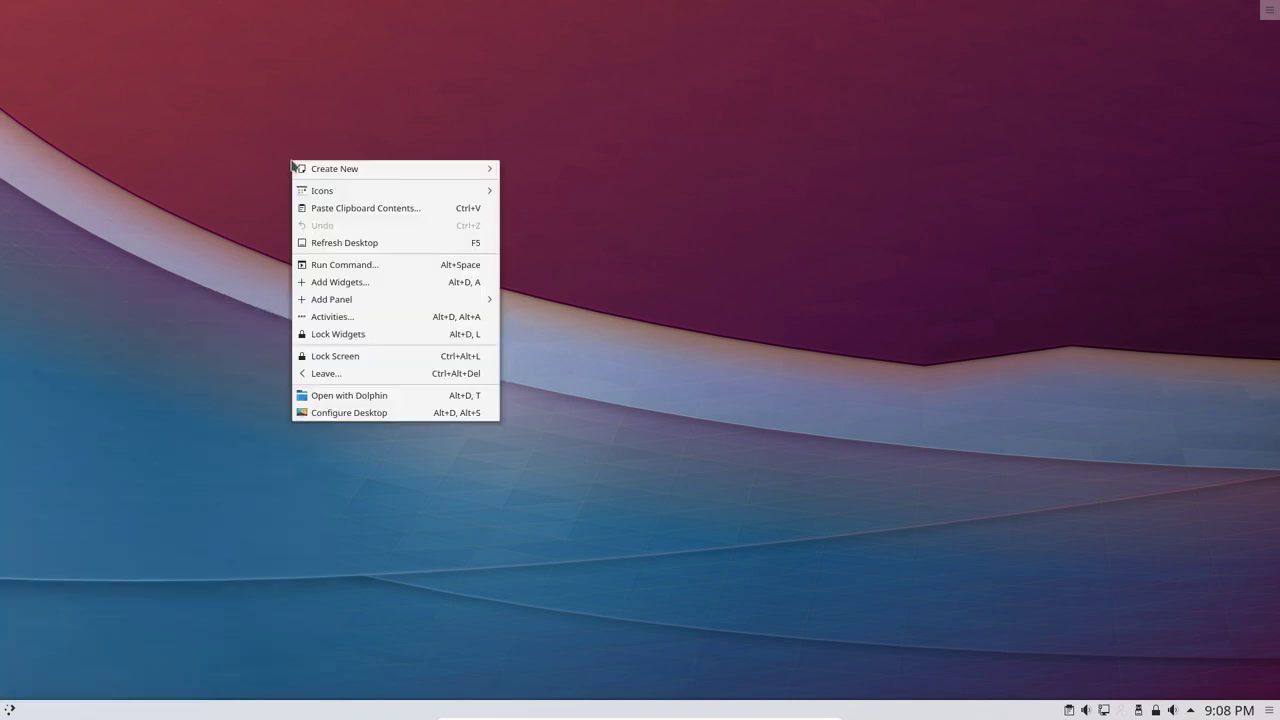
pyautogui.click(352, 400)
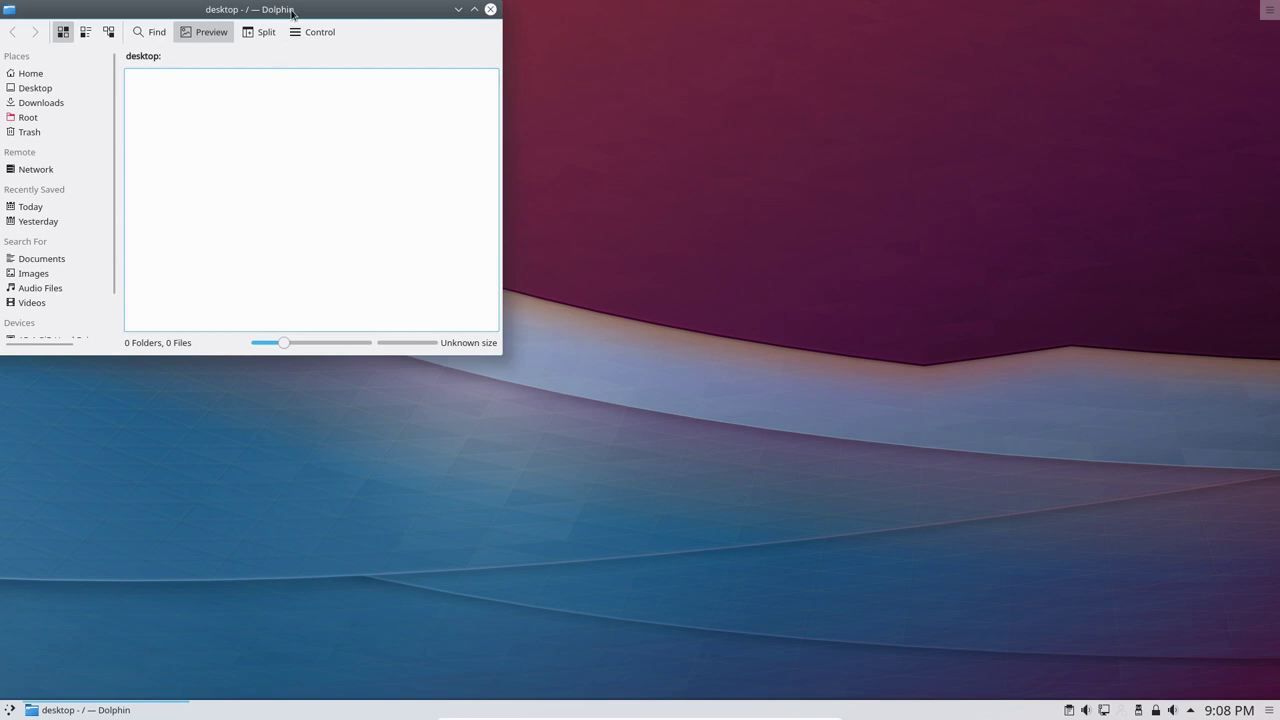
pyautogui.moveTo(292, 12); pyautogui.dragTo(576, 130)
# Navigate Dolphin from Home into arco-plasma and then its Personal folder
pyautogui.click(318, 191)
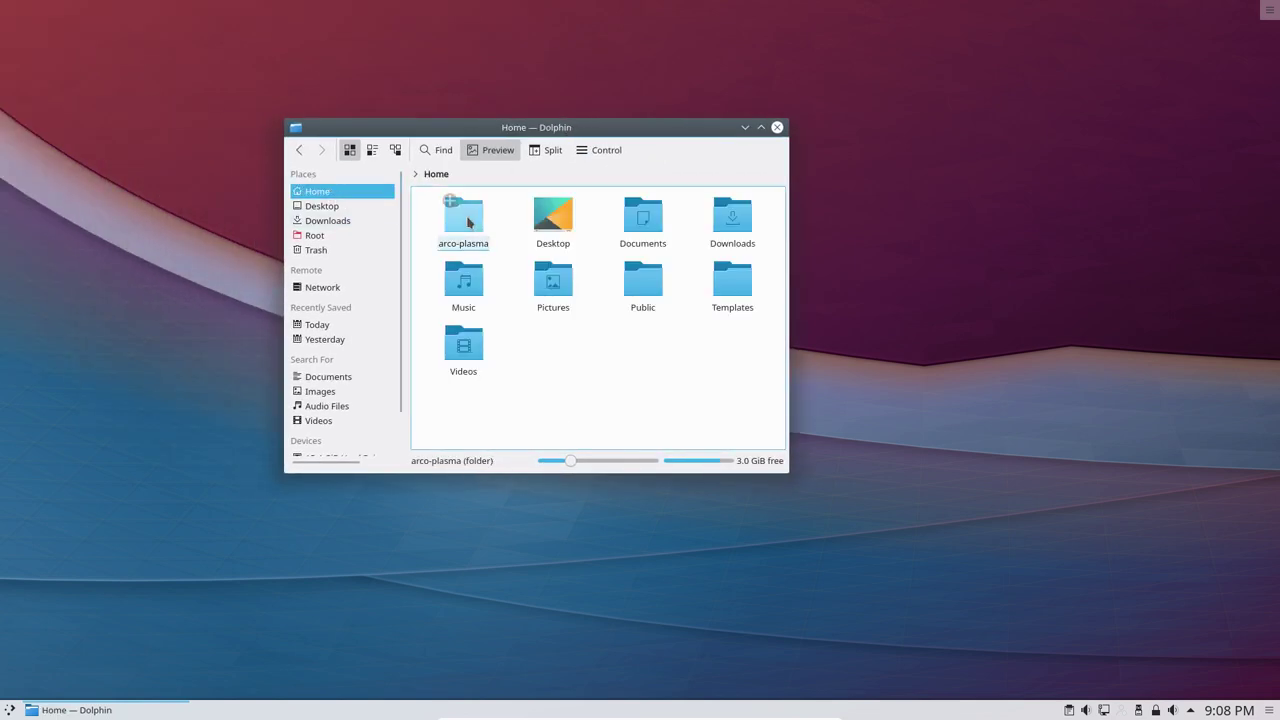
pyautogui.click(467, 222)
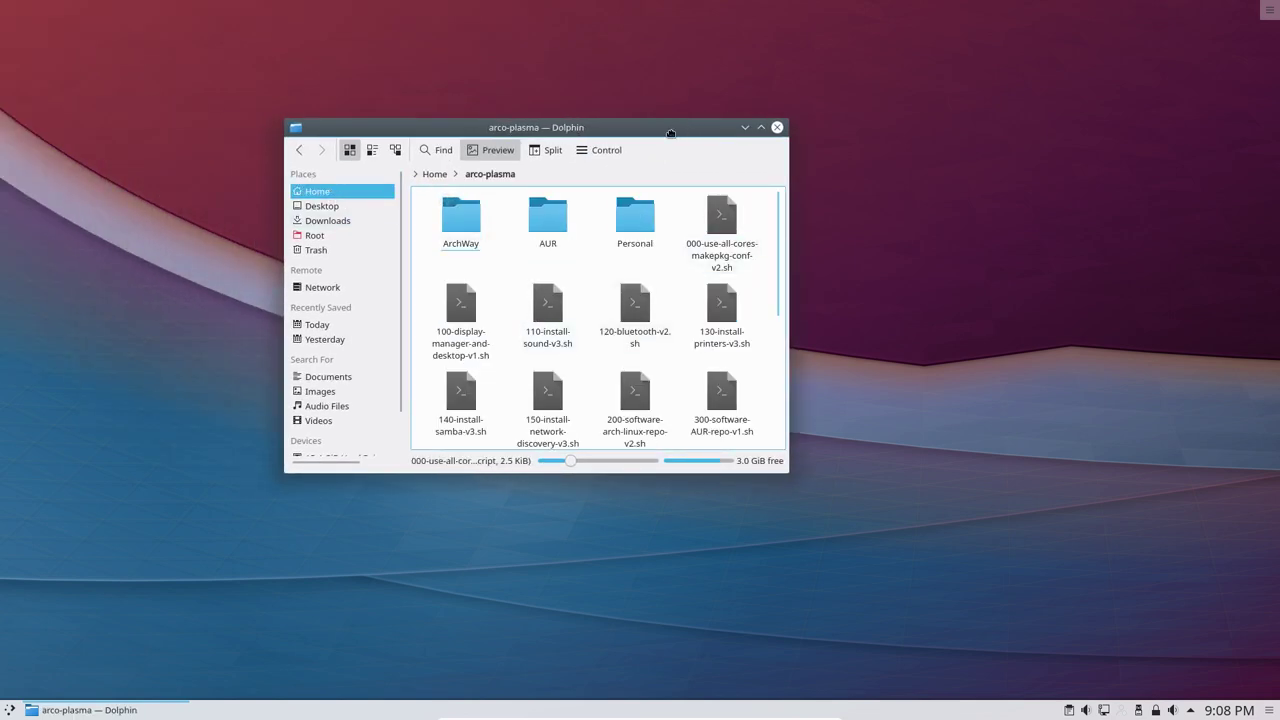
pyautogui.moveTo(670, 133); pyautogui.dragTo(2, 282)
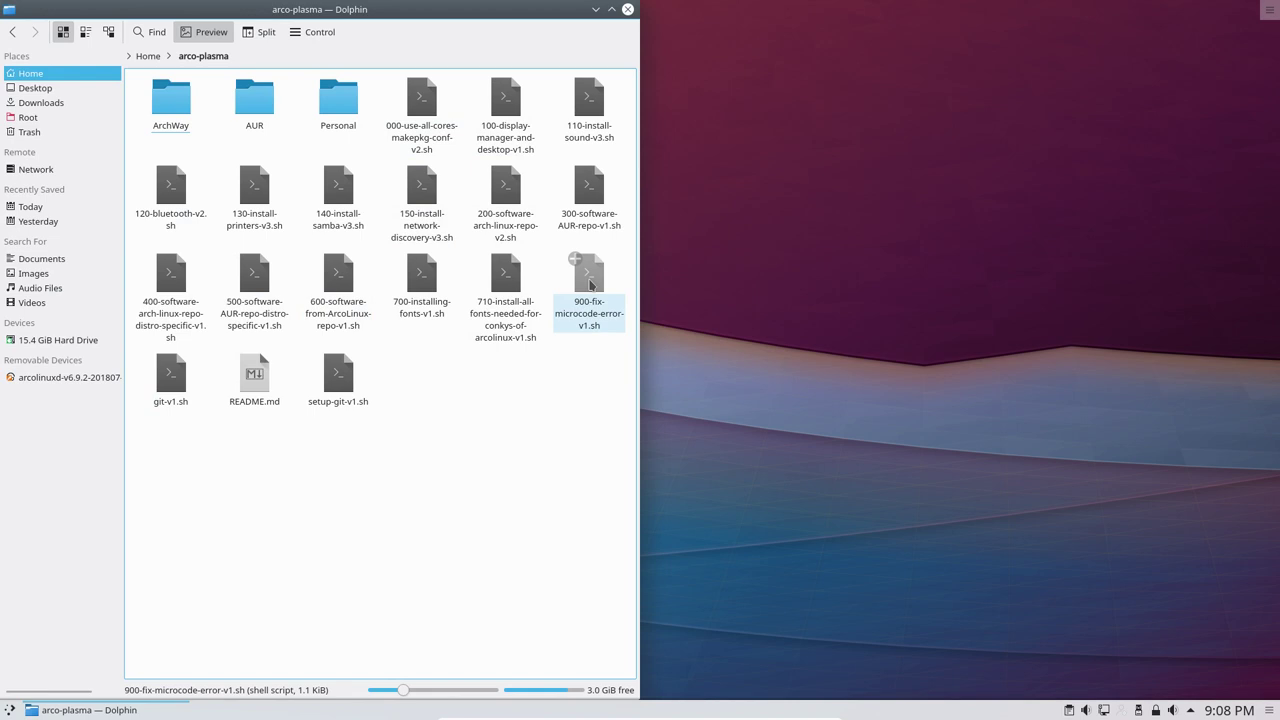
pyautogui.click(340, 102)
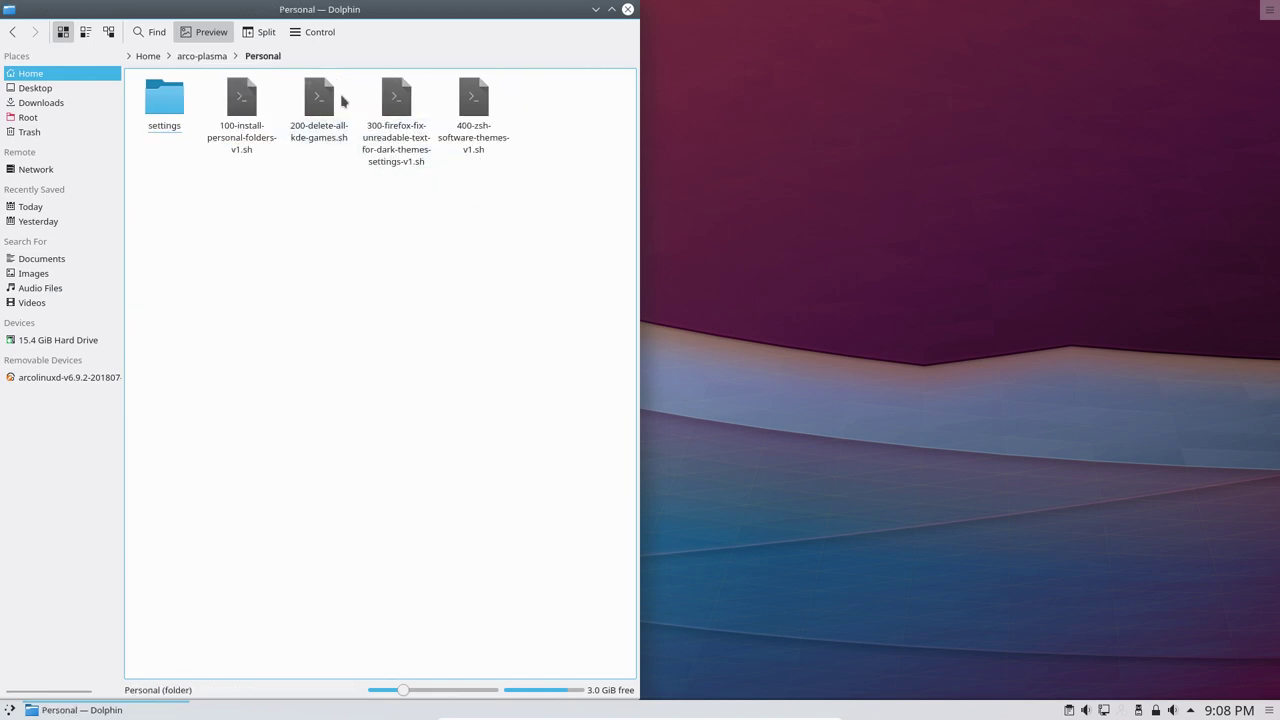
pyautogui.moveTo(318, 12); pyautogui.dragTo(2, 4)
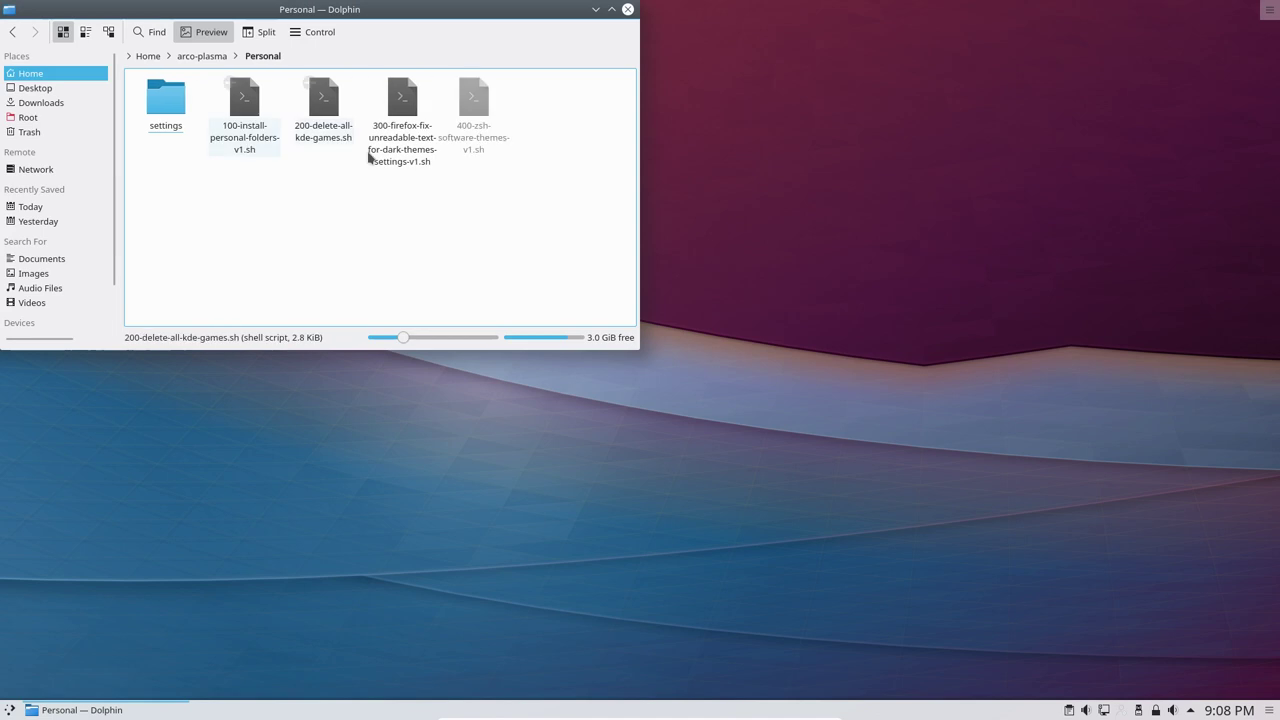
# Open a Konsole terminal in the Personal folder via Actions > Open Terminal Here, placed on the right
pyautogui.rightClick(529, 204)
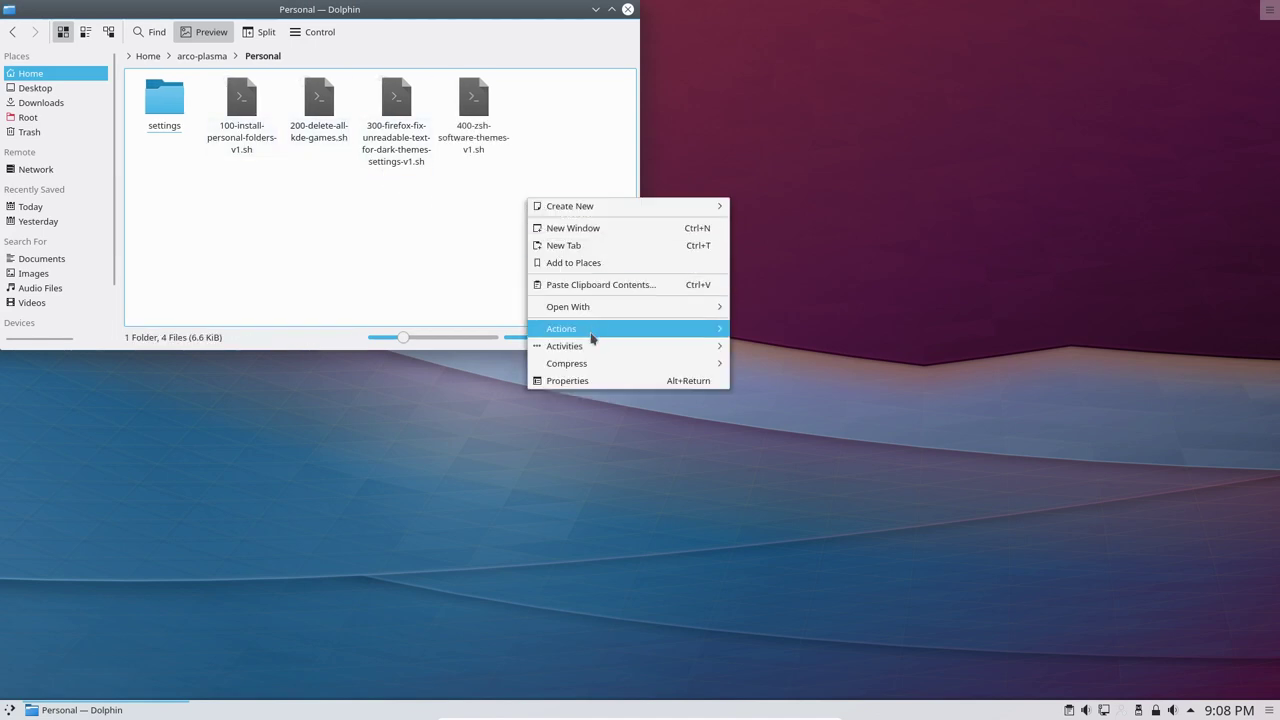
pyautogui.moveTo(591, 334)
pyautogui.click(789, 333)
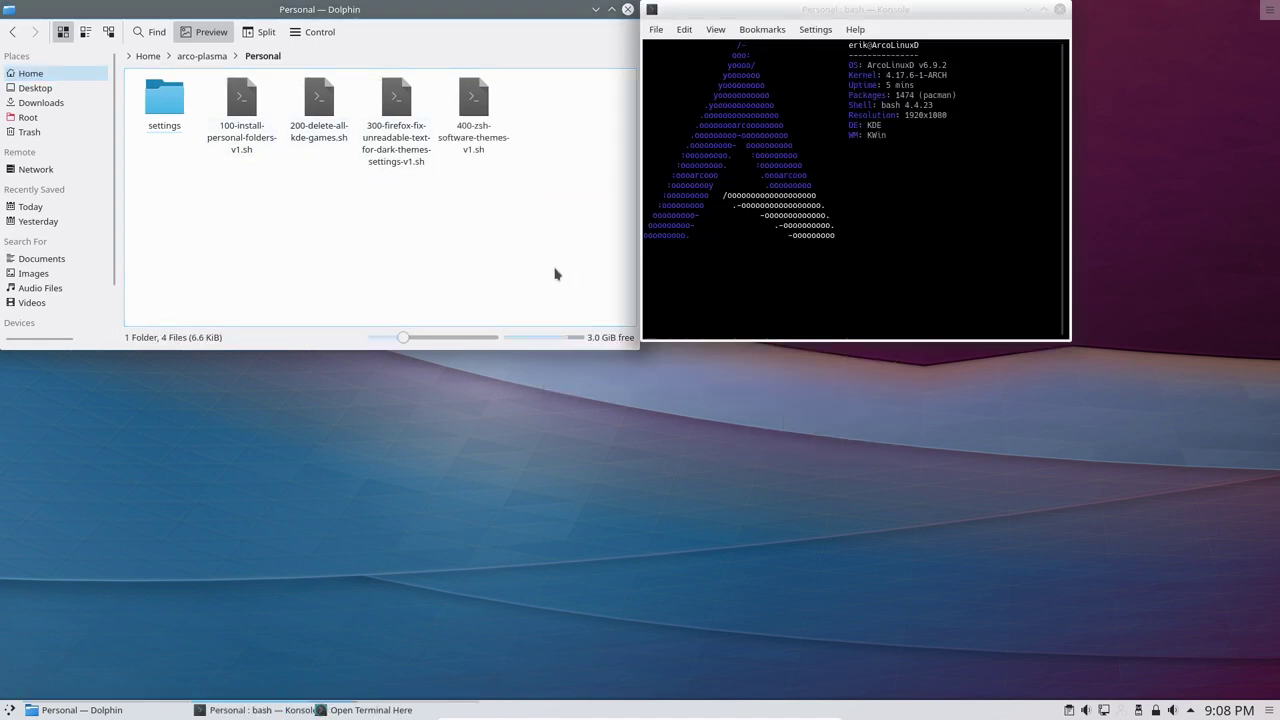
pyautogui.moveTo(852, 22); pyautogui.dragTo(1278, 320)
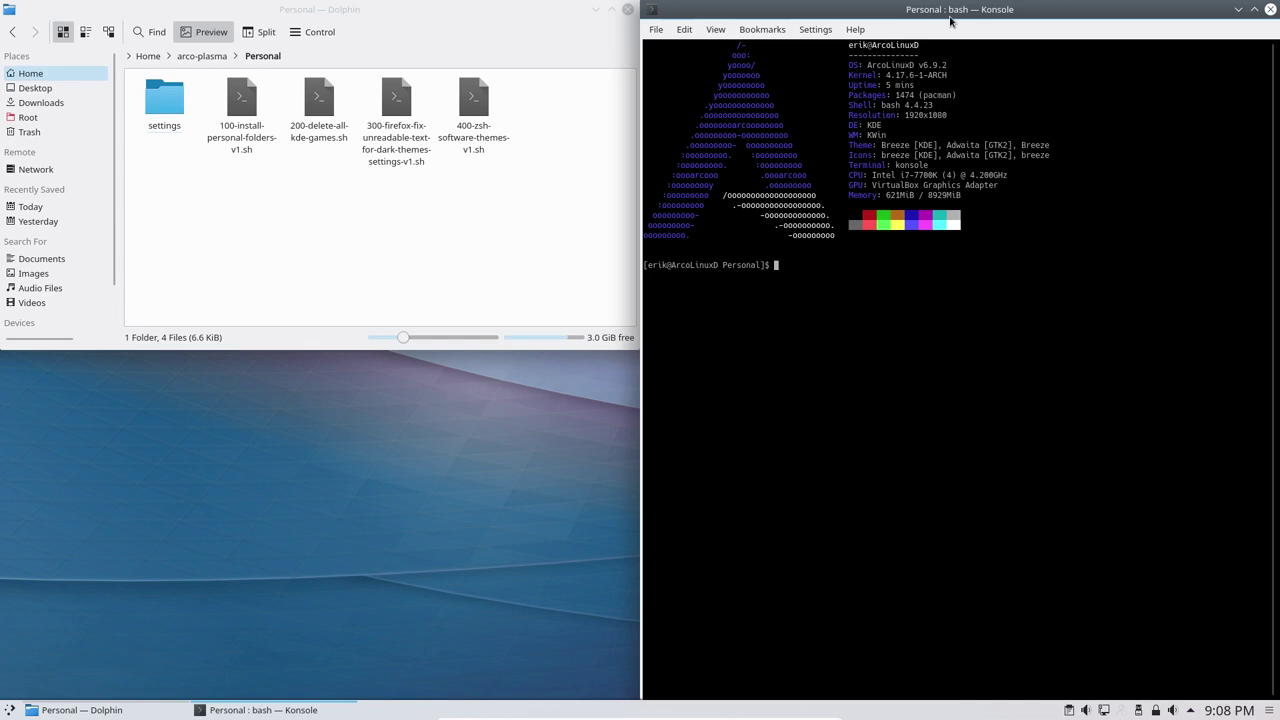
pyautogui.click(815, 29)
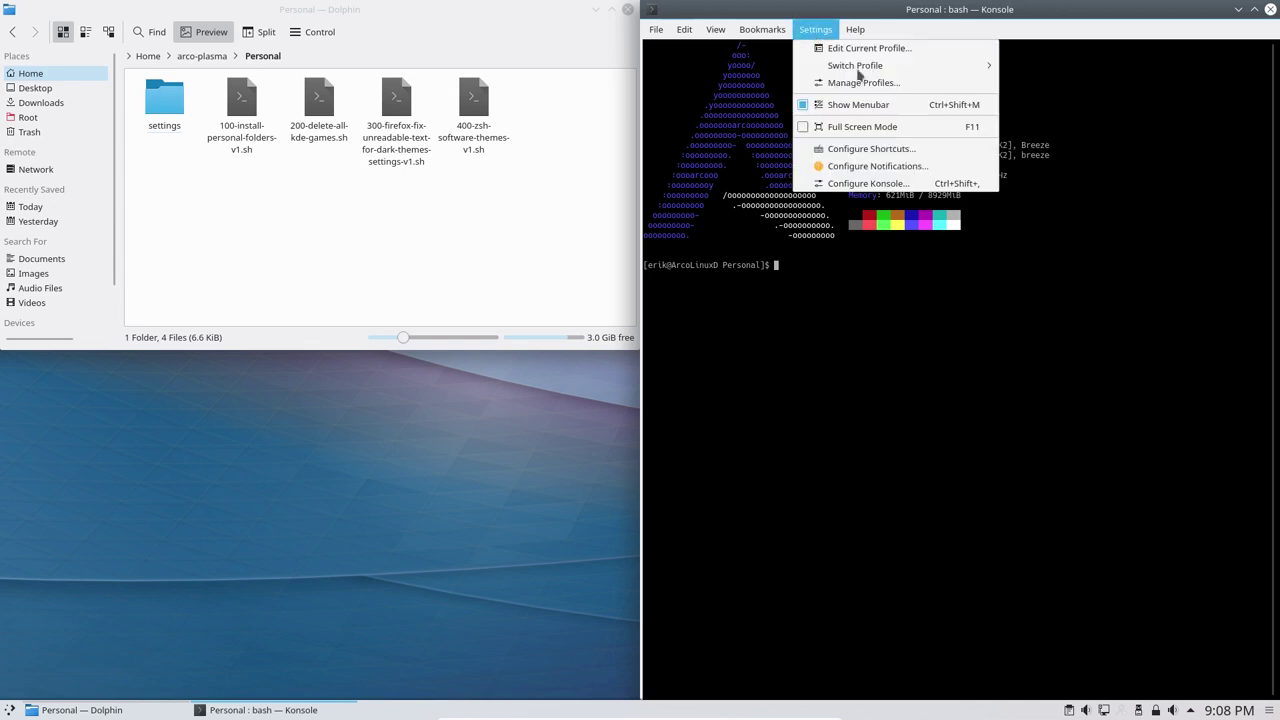
pyautogui.click(879, 184)
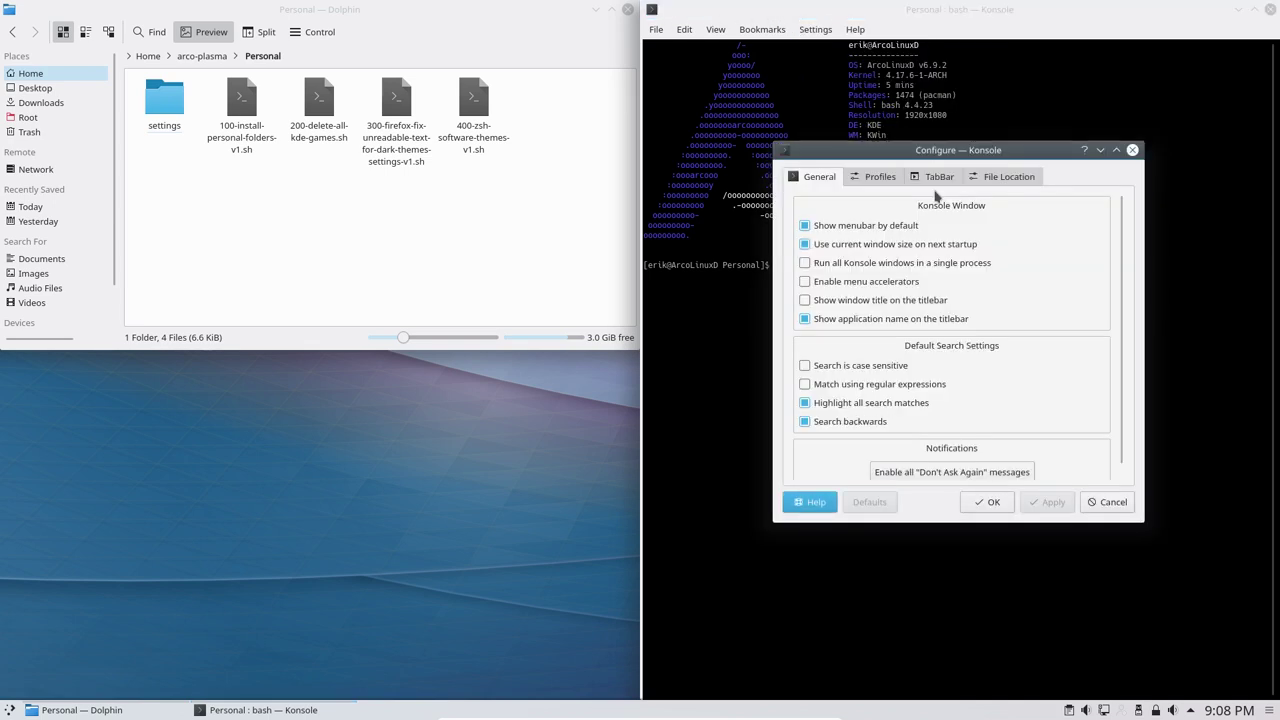
pyautogui.click(896, 186)
pyautogui.click(929, 186)
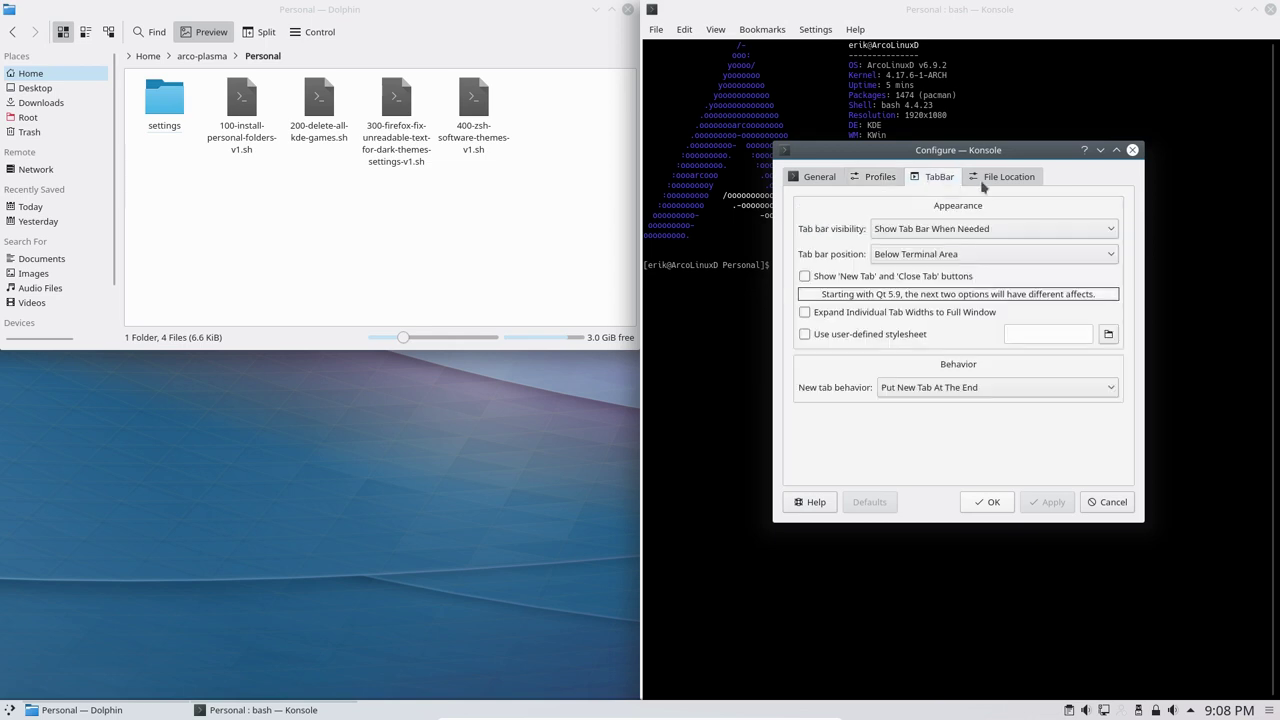
pyautogui.click(996, 186)
pyautogui.click(1132, 150)
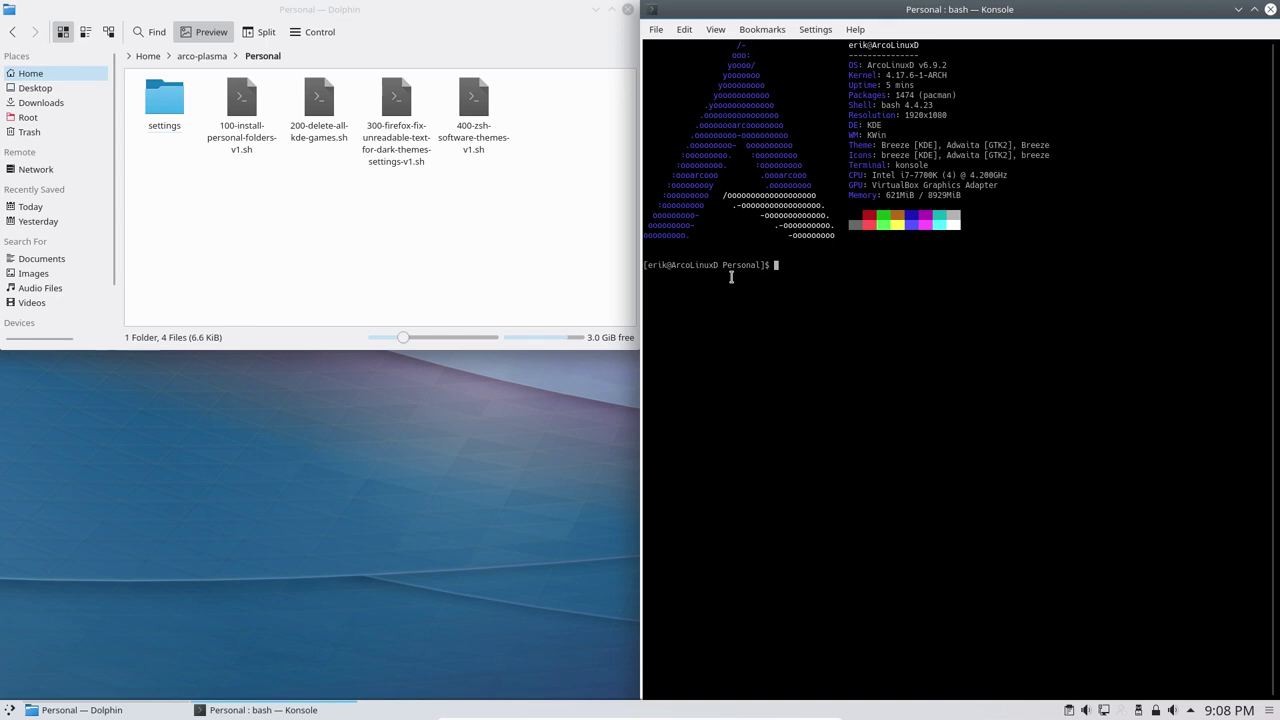
# Run 100-install-personal-folders-v1.sh using tab completion, then cancel Dolphin's run prompt for it
pyautogui.write('1')
pyautogui.press('Tab')
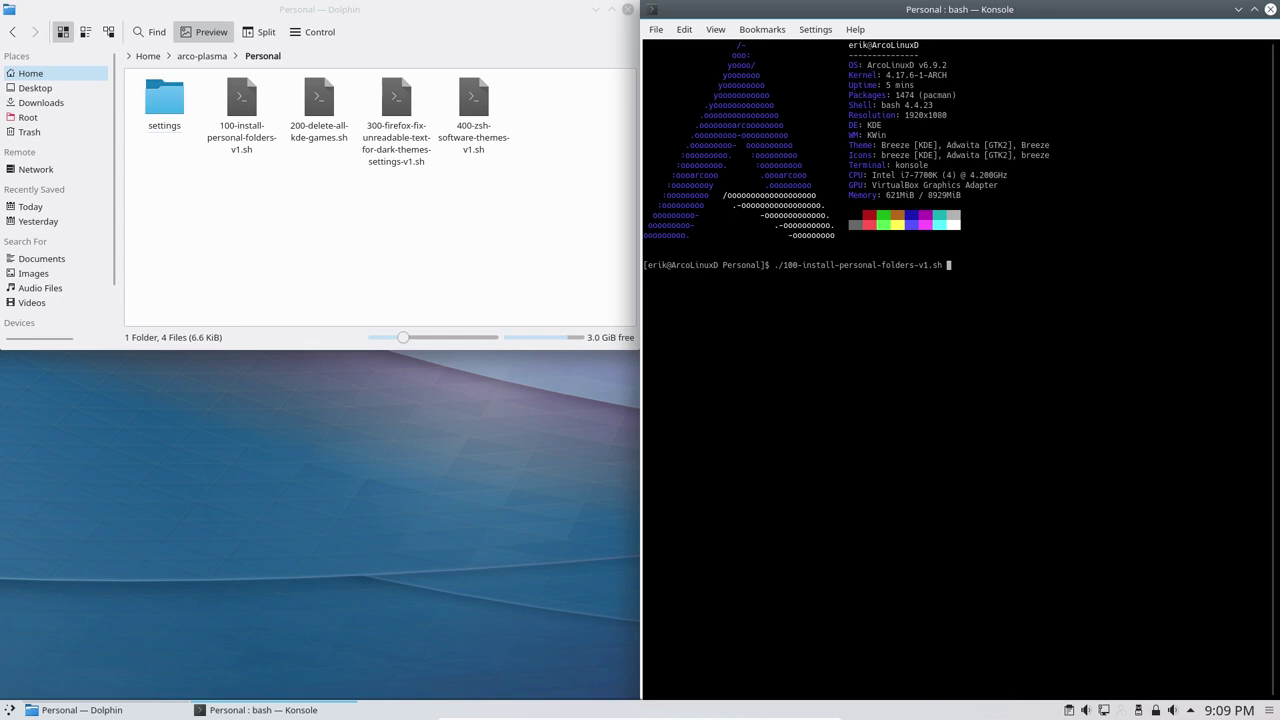
pyautogui.press('Return')
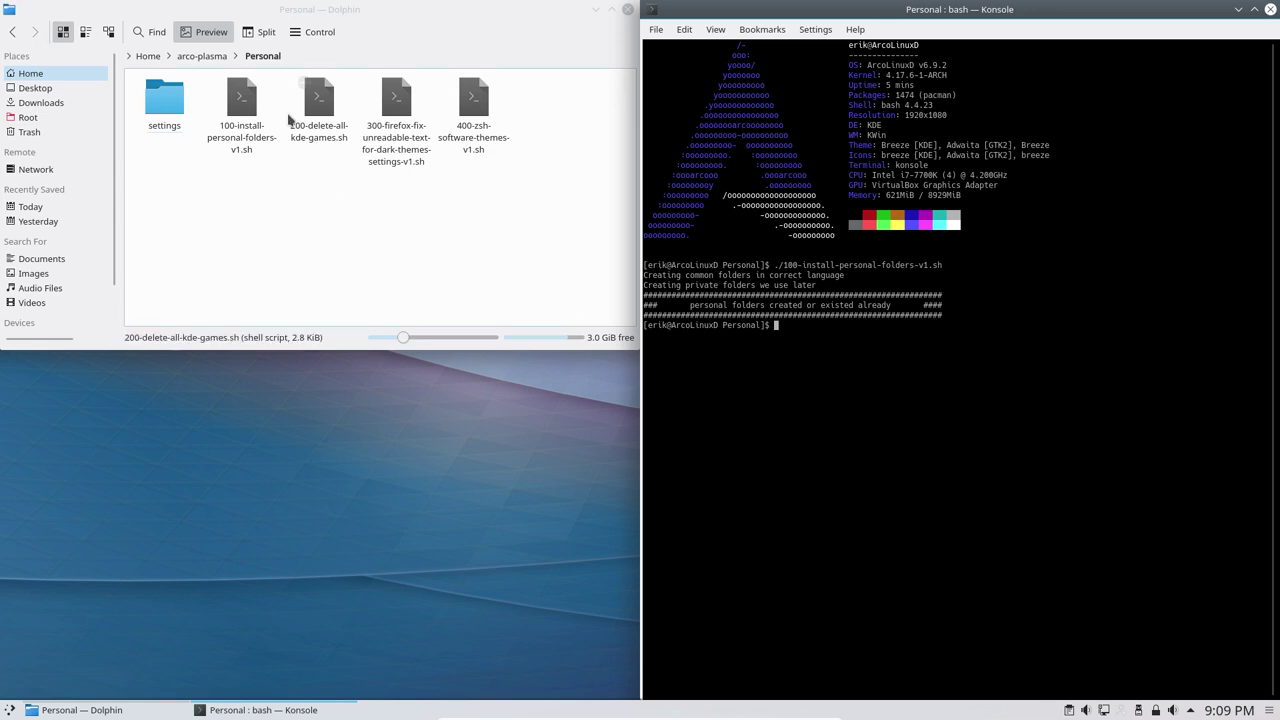
pyautogui.click(250, 103)
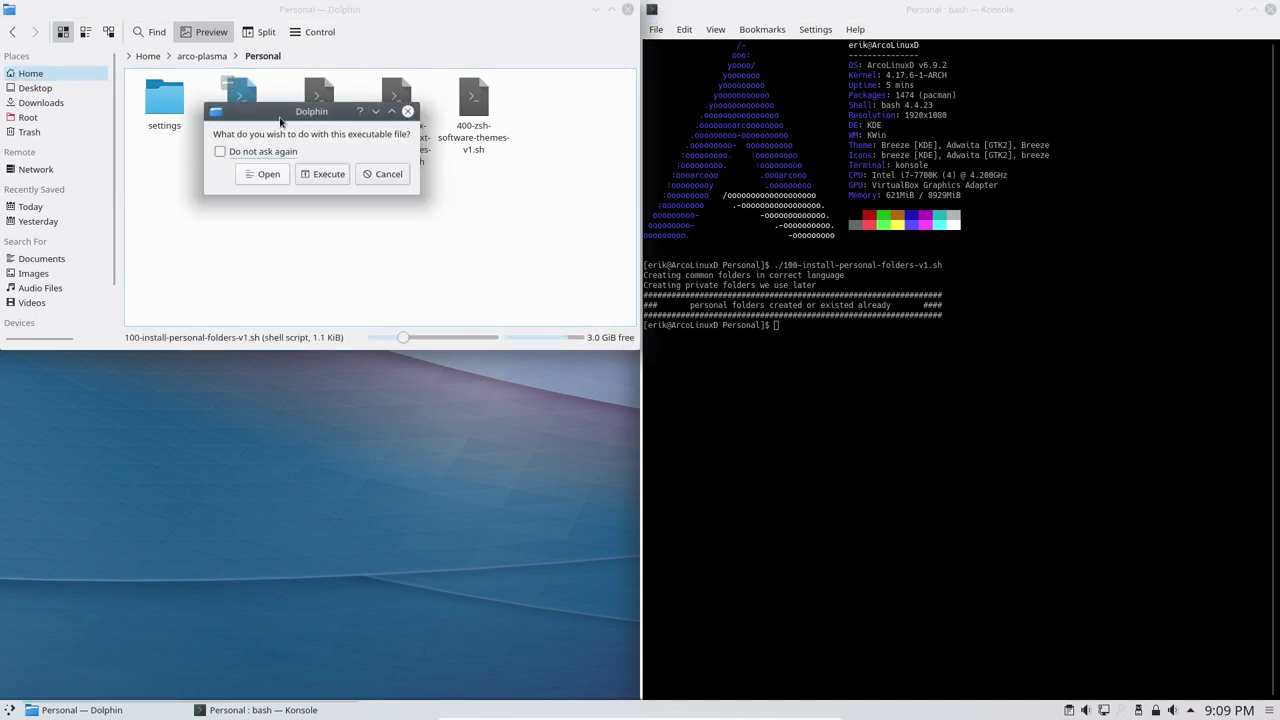
pyautogui.click(387, 176)
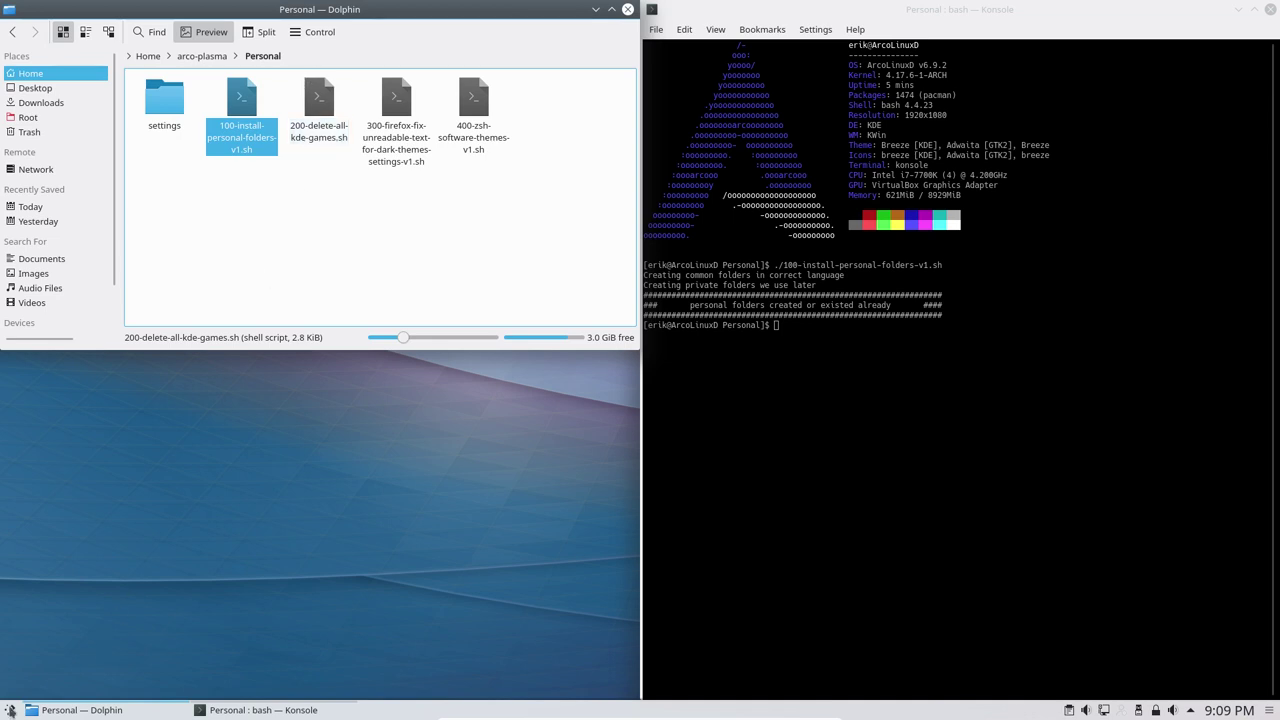
# Browse the launcher's Arcade and Board Games lists, then click 200-delete-all-kde-games.sh in Dolphin
pyautogui.click(10, 711)
pyautogui.click(97, 665)
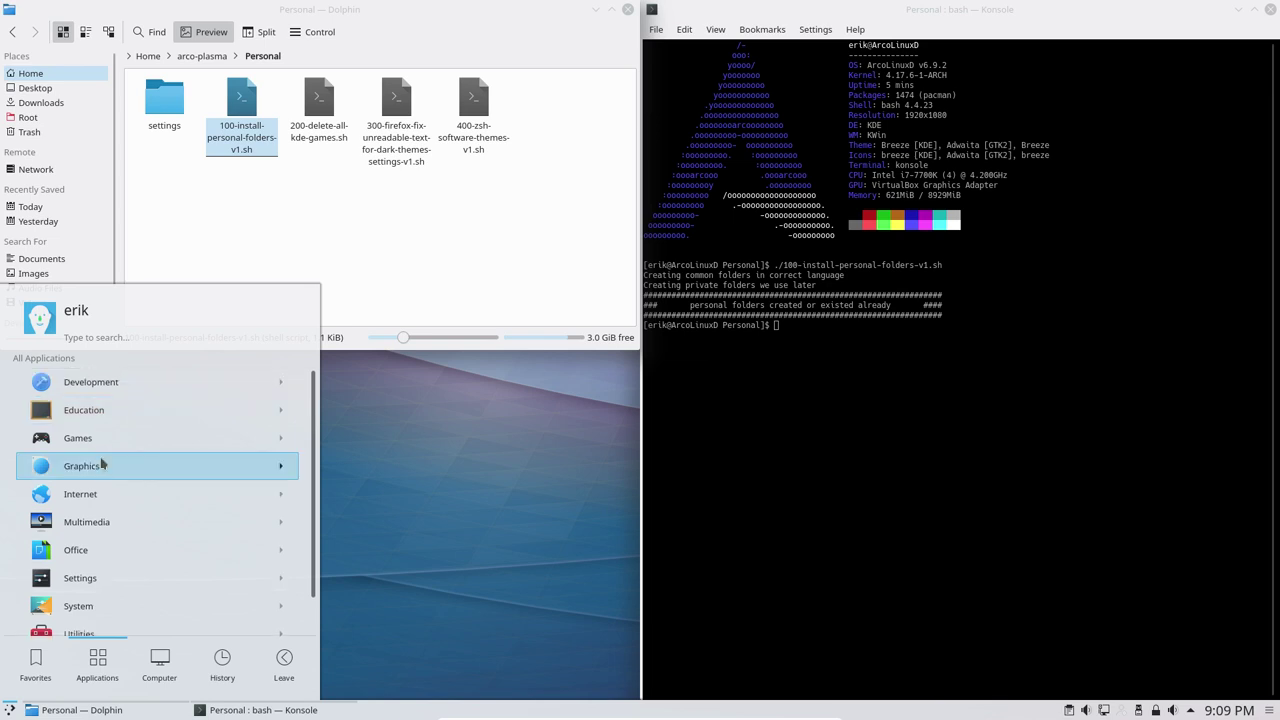
pyautogui.click(105, 438)
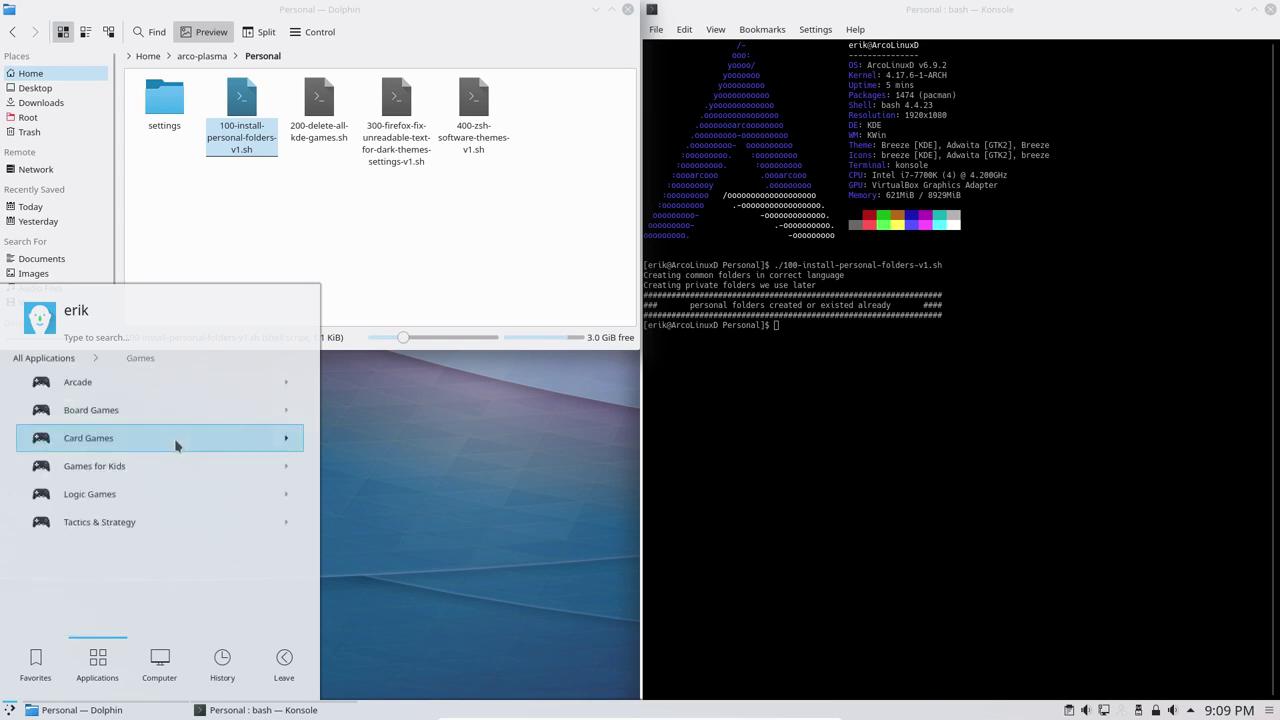
pyautogui.click(216, 388)
pyautogui.scroll(-1, 210, 462)
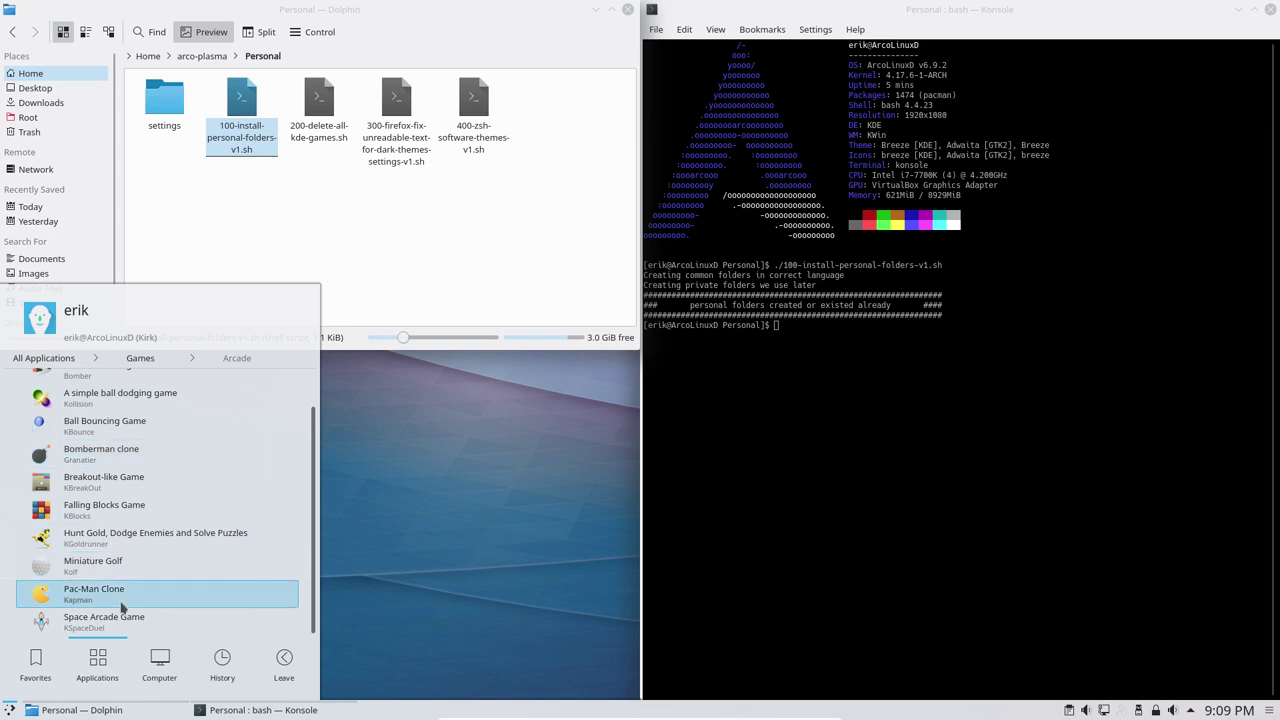
pyautogui.click(140, 359)
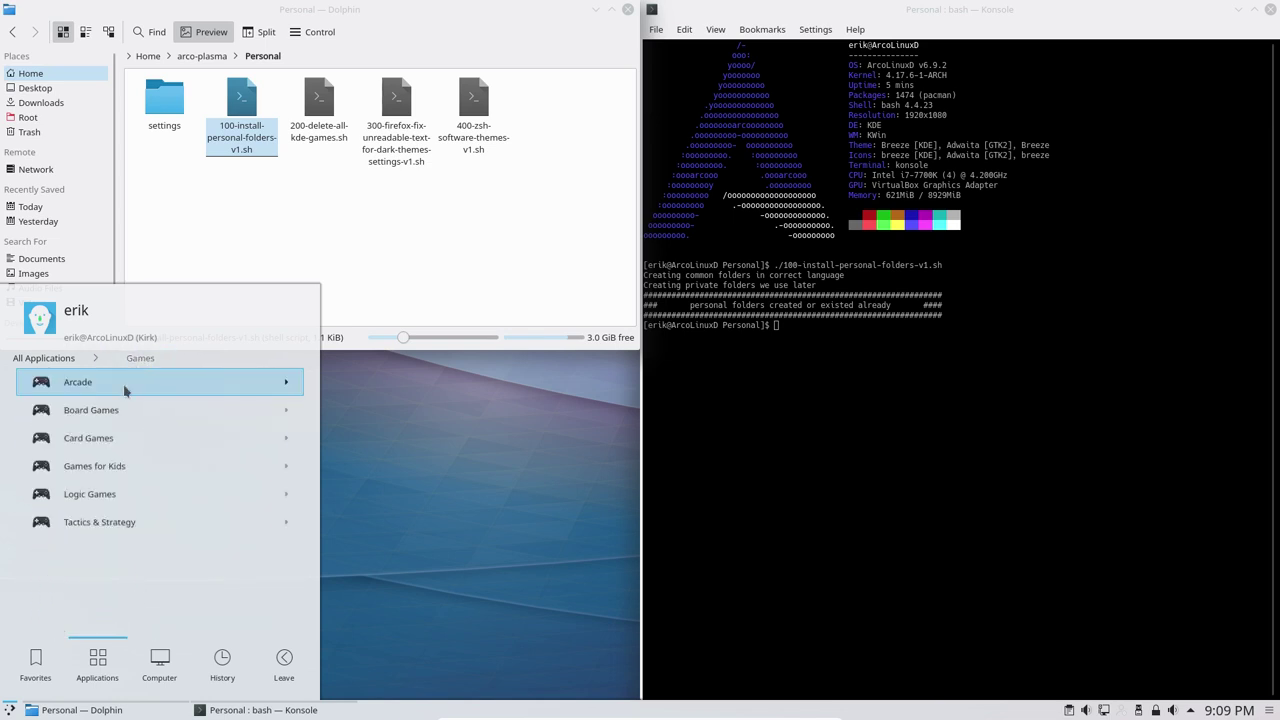
pyautogui.click(115, 407)
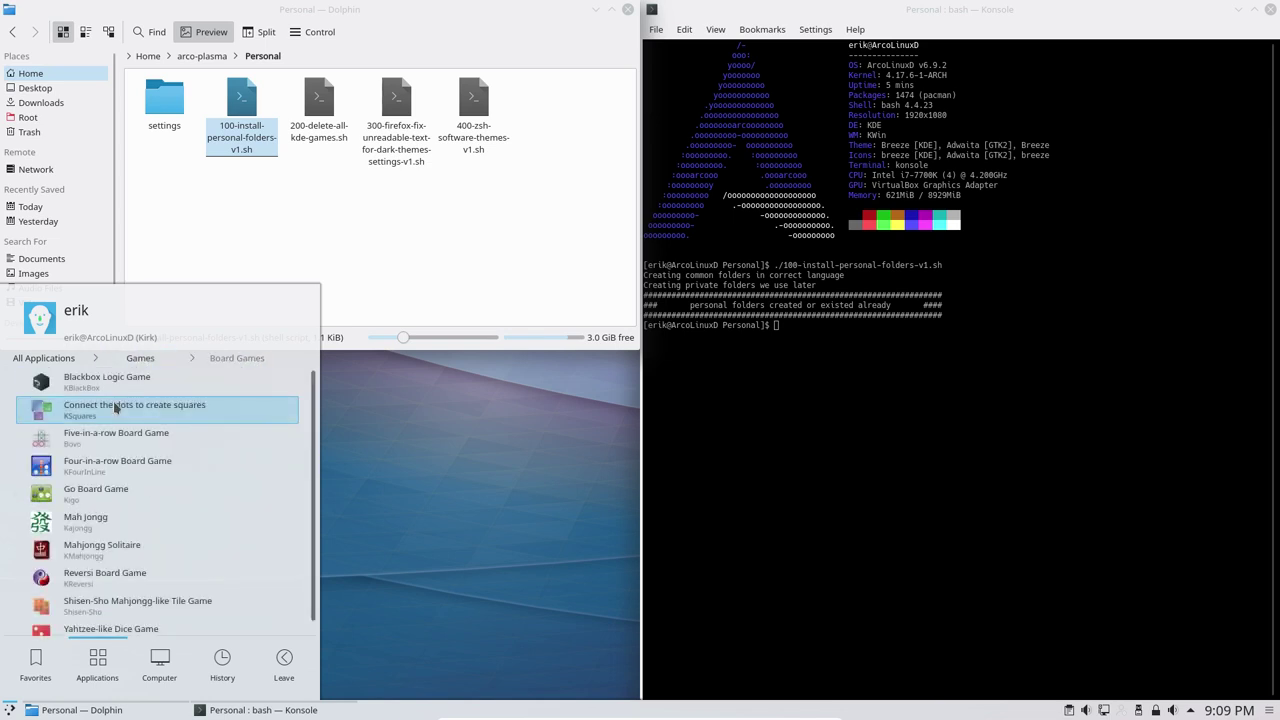
pyautogui.click(140, 358)
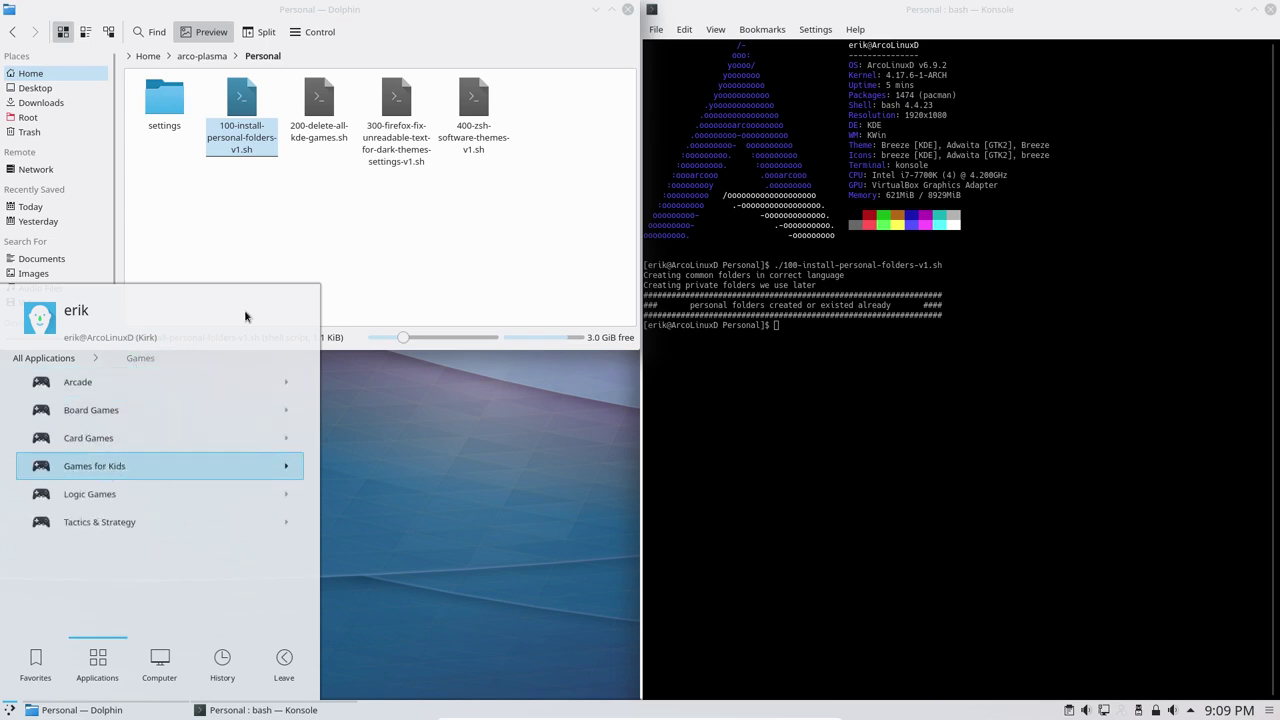
pyautogui.click(318, 97)
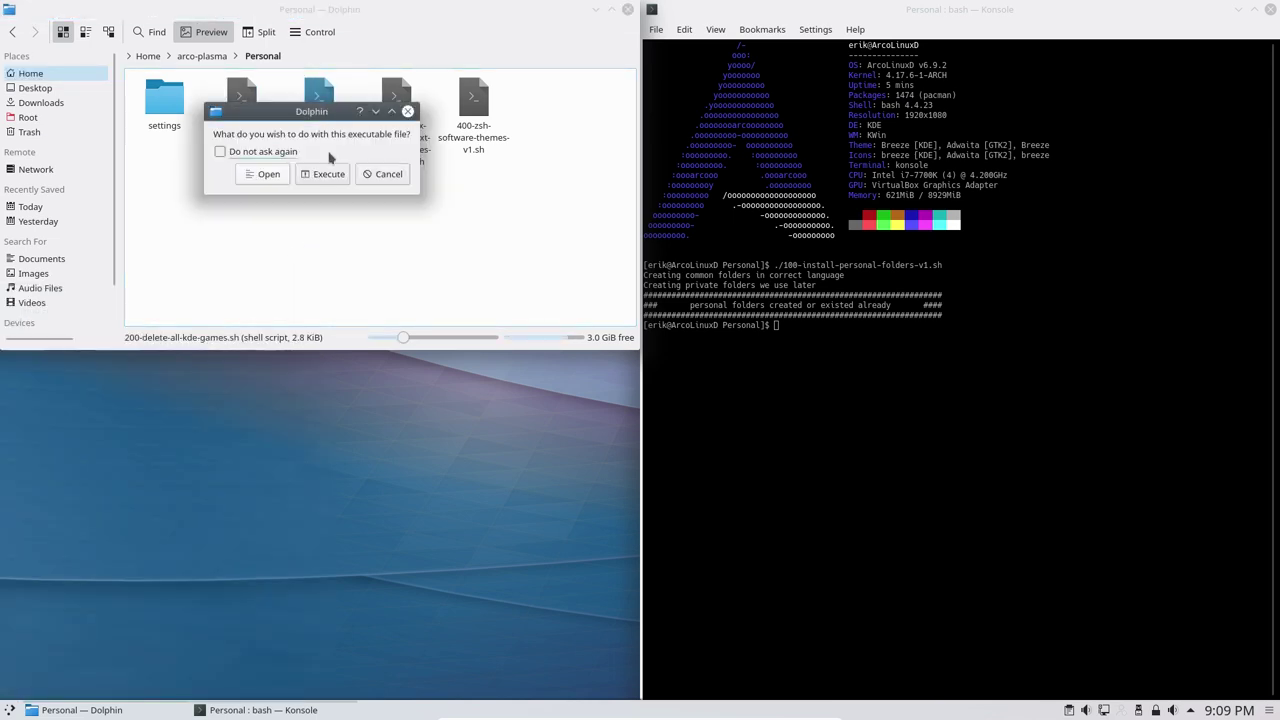
# Open 200-delete-all-kde-games.sh in Kate and scroll through its pacman removal commands
pyautogui.click(268, 174)
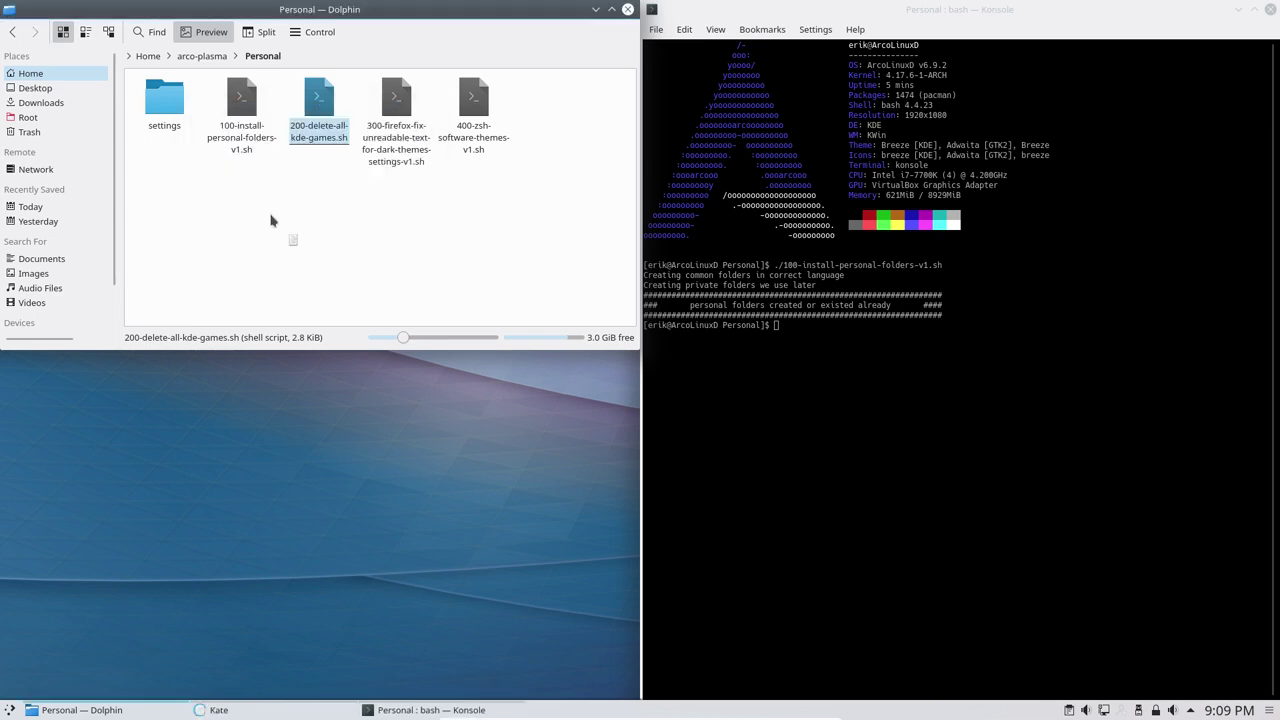
pyautogui.scroll(-5, 213, 560)
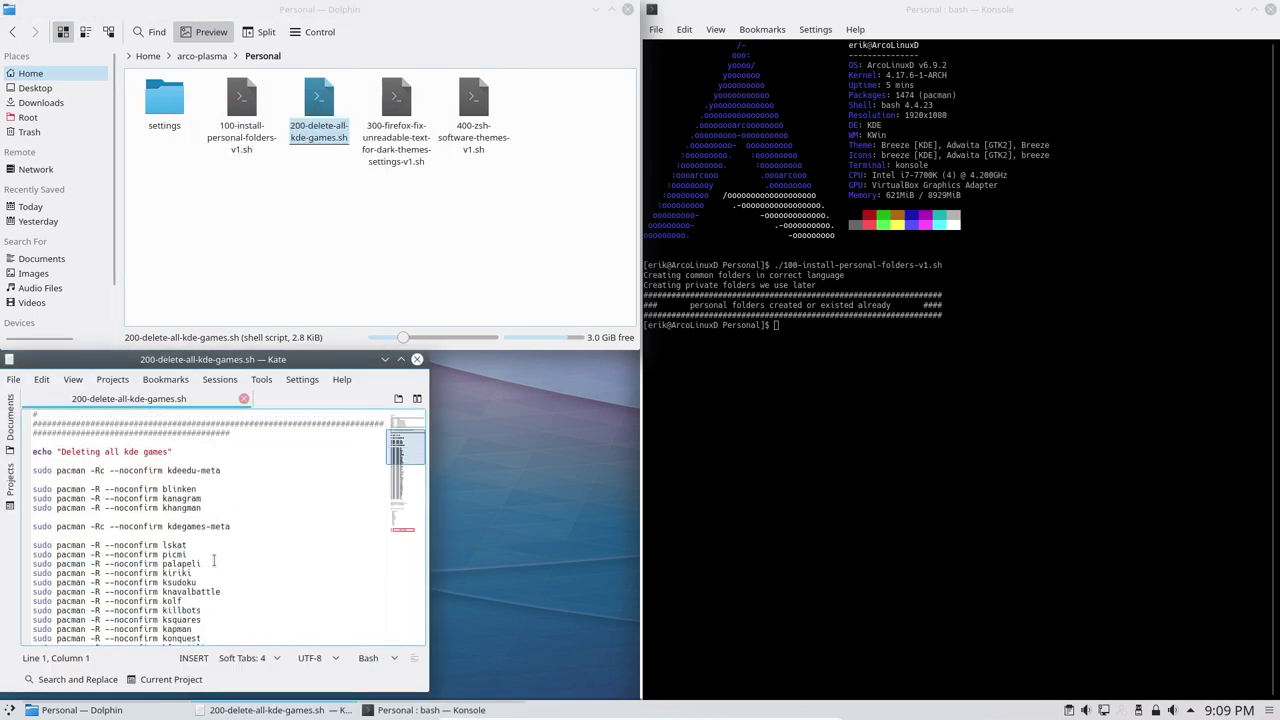
pyautogui.scroll(-10, 213, 560)
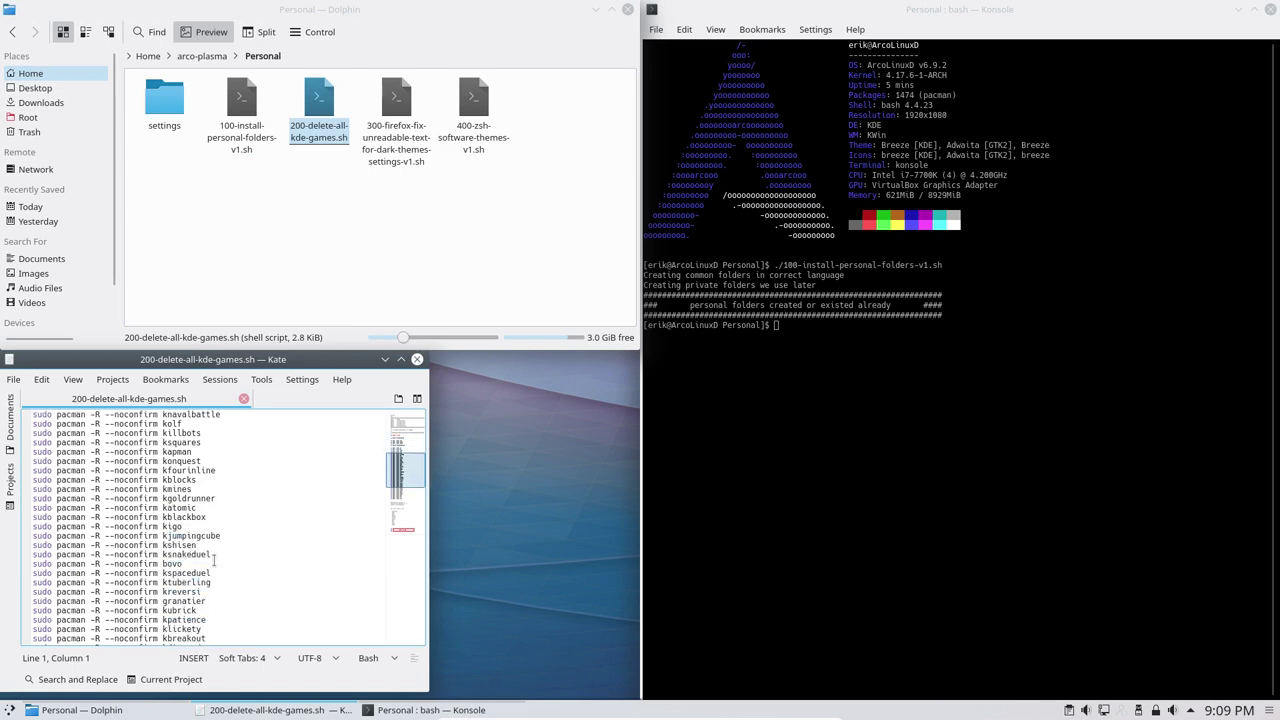
pyautogui.scroll(-3, 213, 560)
pyautogui.scroll(-3, 213, 560)
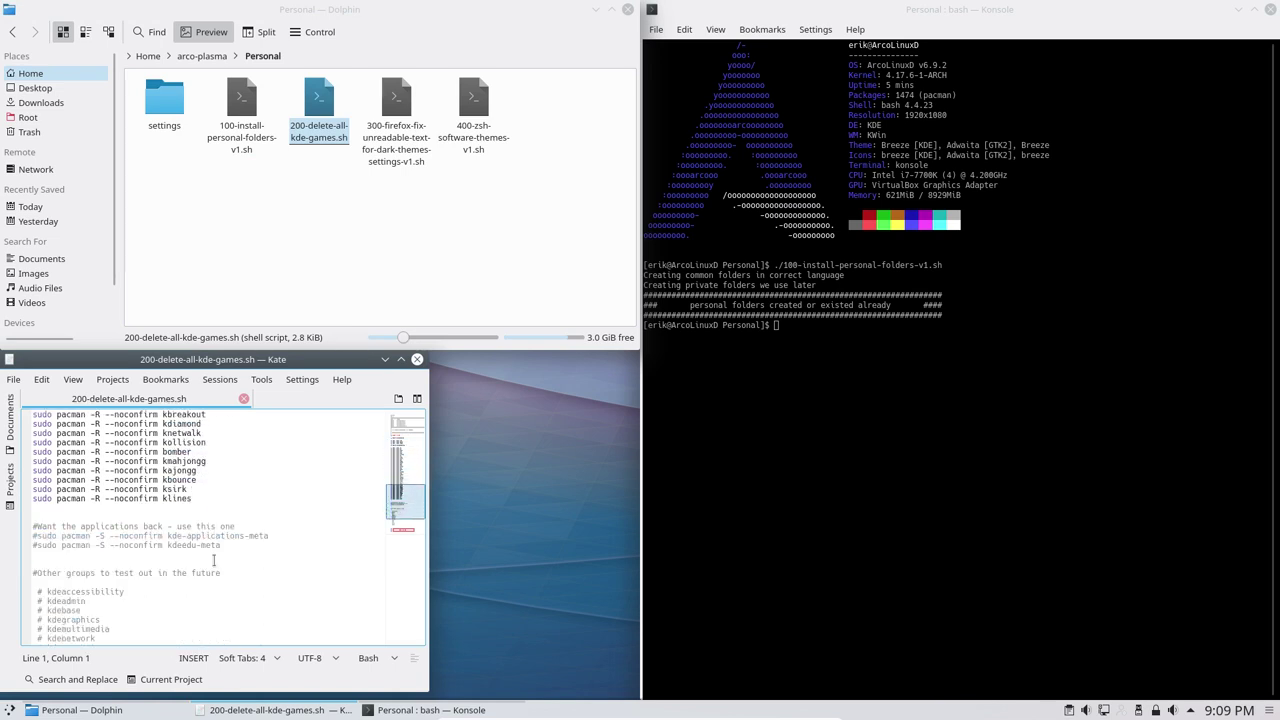
pyautogui.scroll(-3, 213, 562)
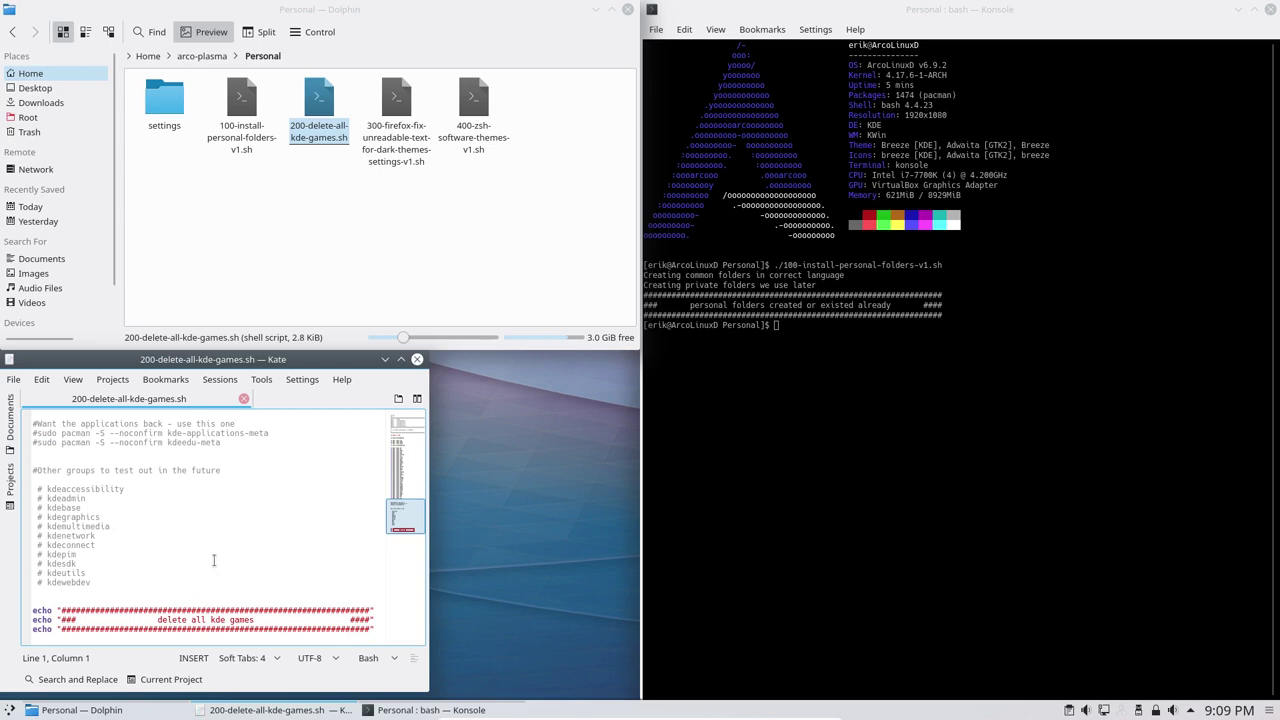
pyautogui.scroll(20, 207, 543)
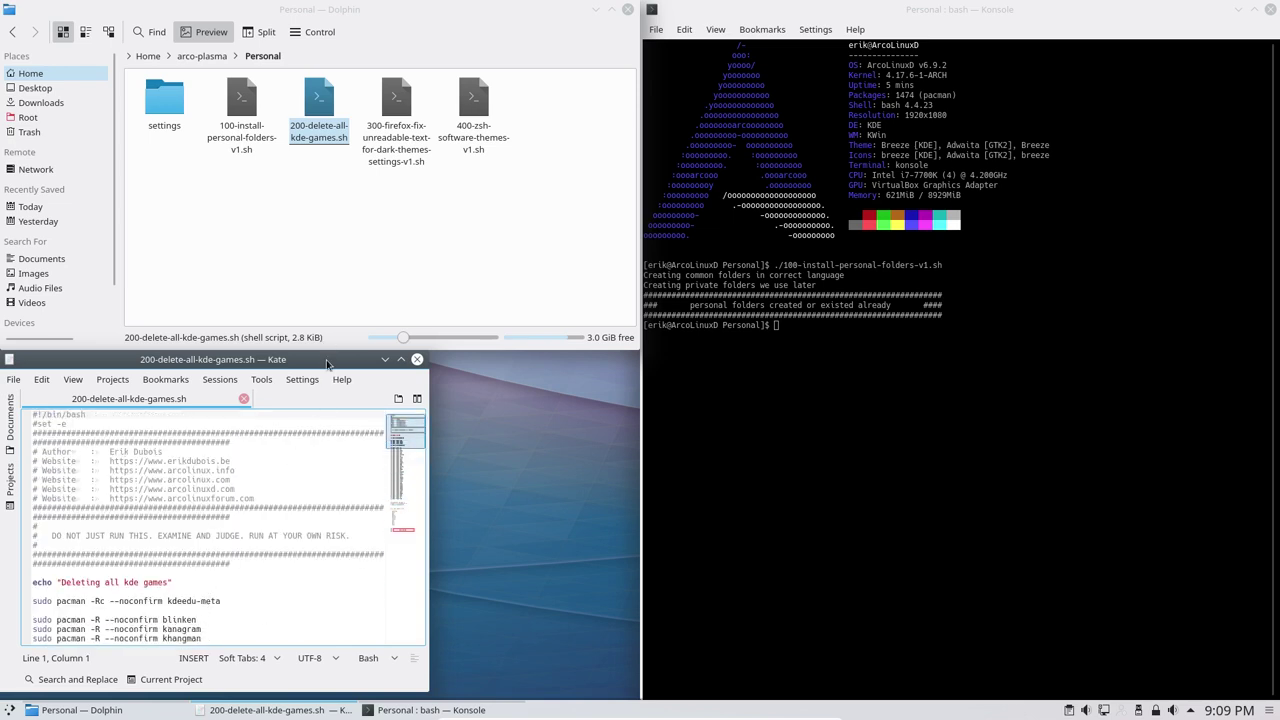
# Run ./200-delete-all-kde-games.sh in Konsole with tab completion to remove all KDE games
pyautogui.moveTo(330, 360); pyautogui.dragTo(516, 243)
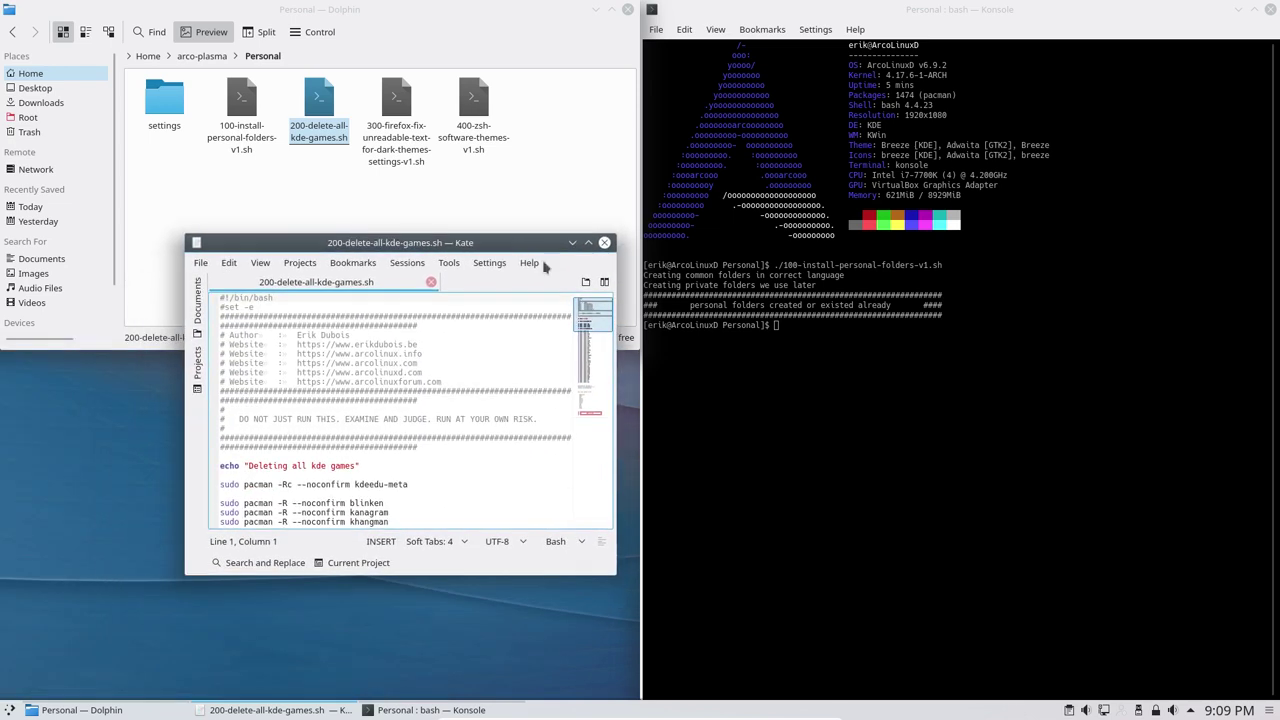
pyautogui.click(805, 329)
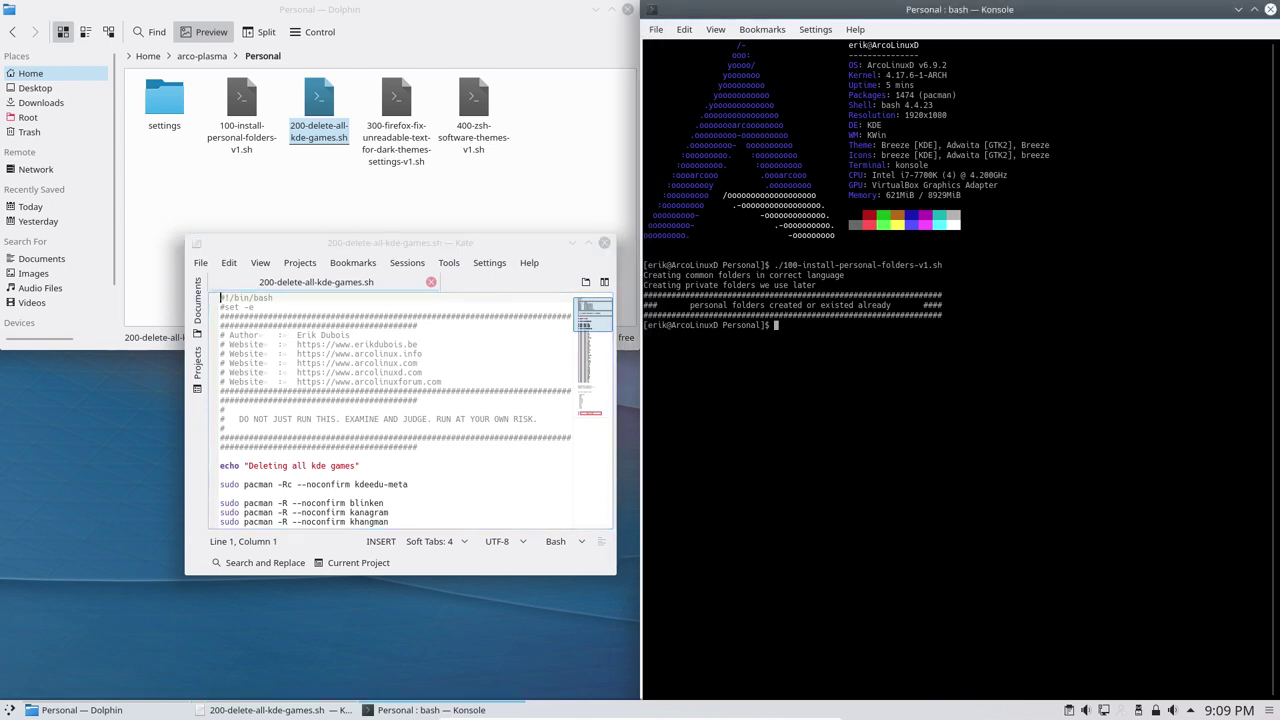
pyautogui.write('./2')
pyautogui.press('Tab')
pyautogui.press('Return')
pyautogui.press('Return')
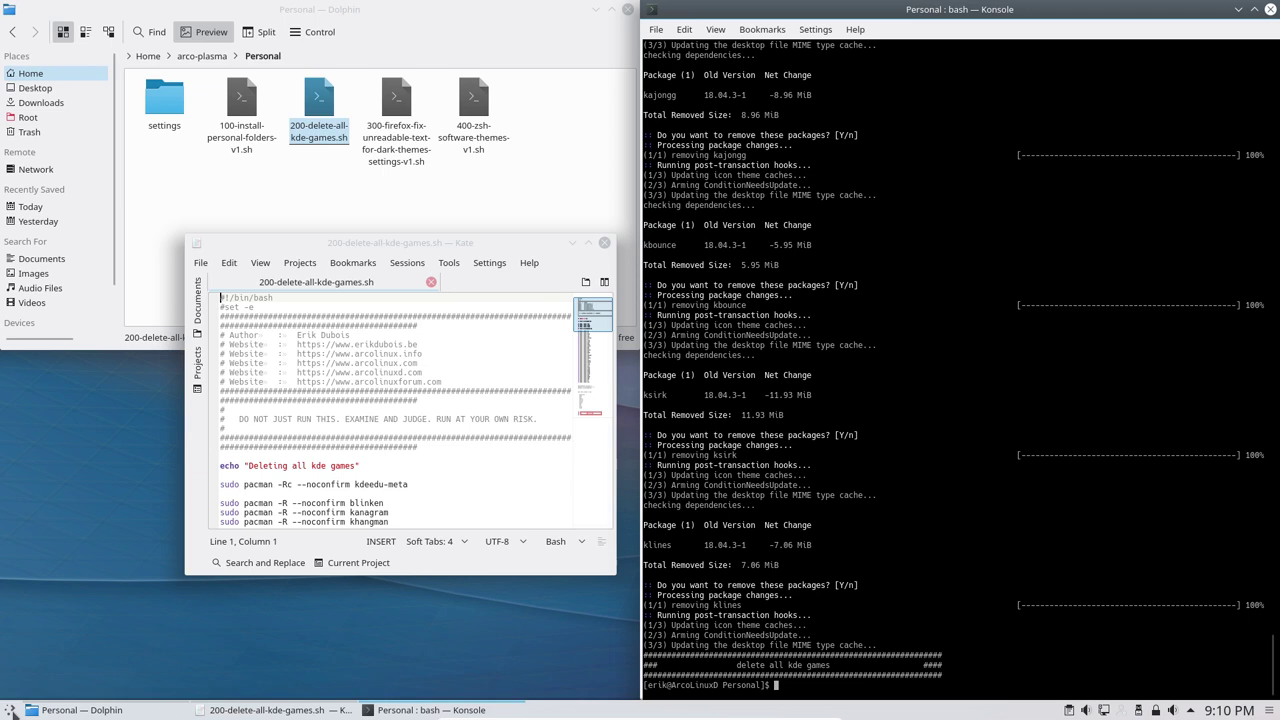
# Open and dismiss the launcher's categories, then close the Konsole window
pyautogui.click(10, 711)
pyautogui.click(110, 665)
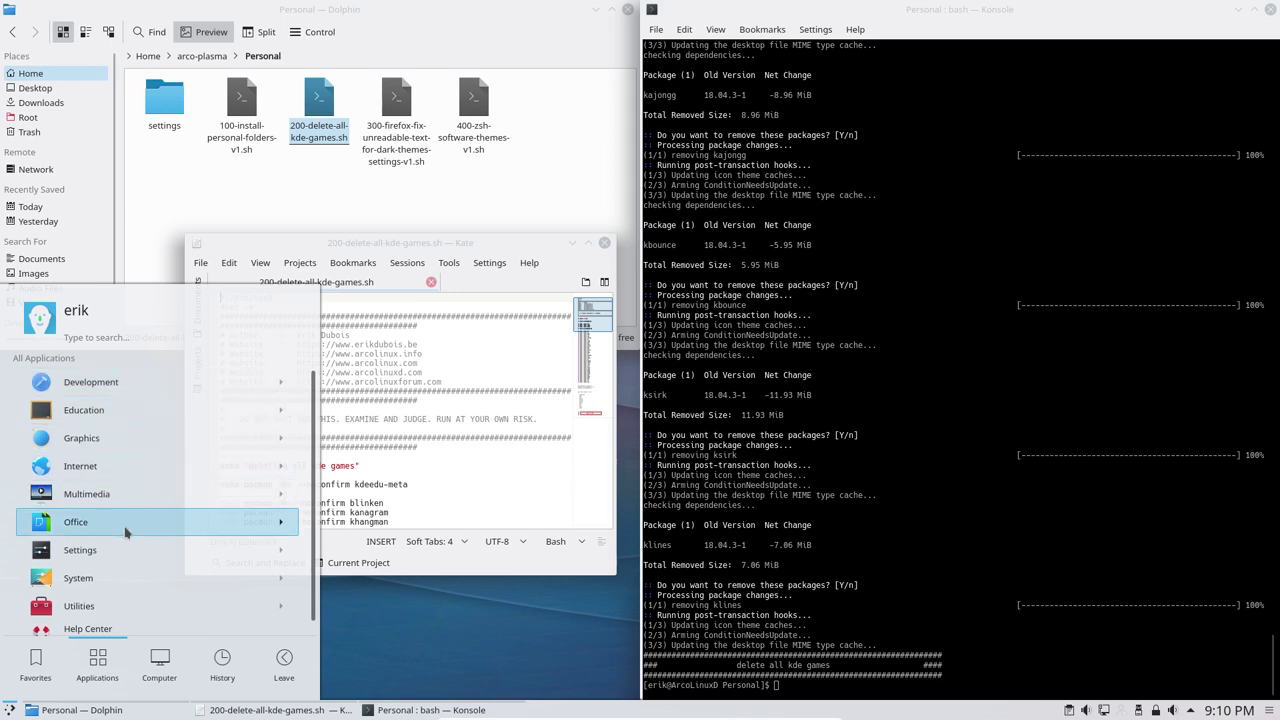
pyautogui.click(1083, 518)
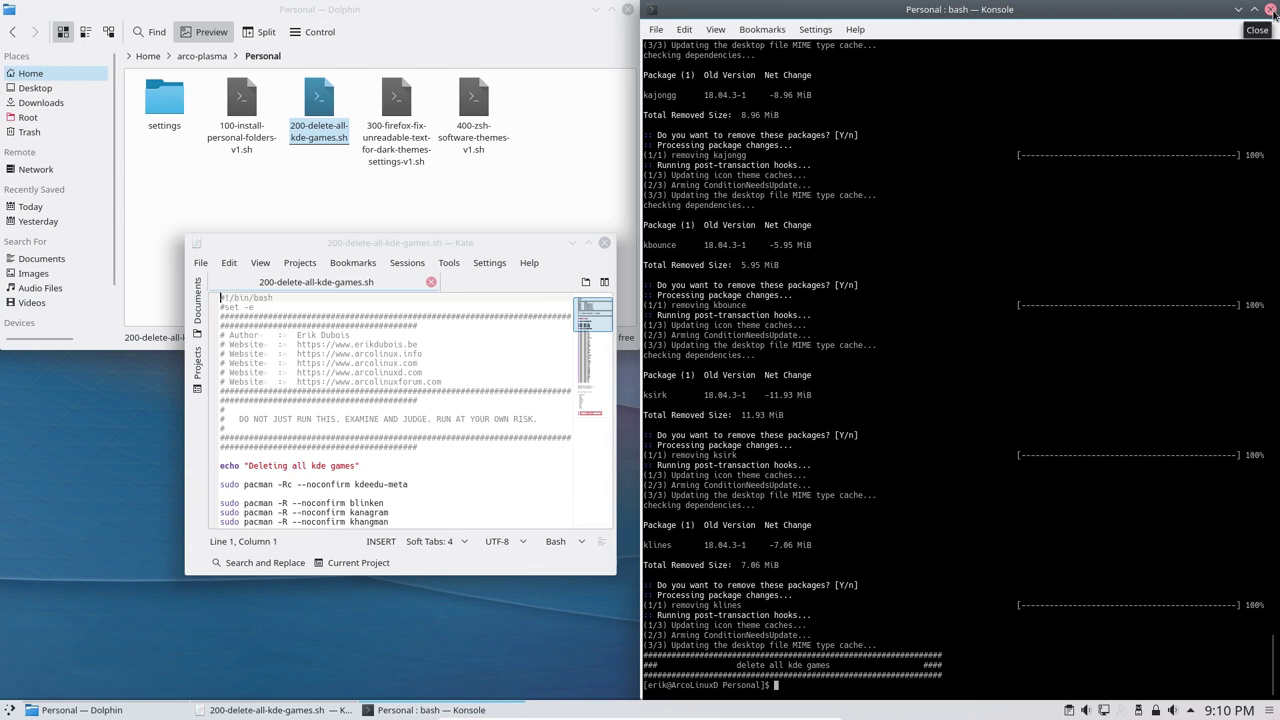
pyautogui.click(1271, 10)
pyautogui.click(1271, 10)
# Close Kate and click the 300-firefox-fix-unreadable-text-for-dark-themes-settings-v1.sh script in Dolphin
pyautogui.click(600, 255)
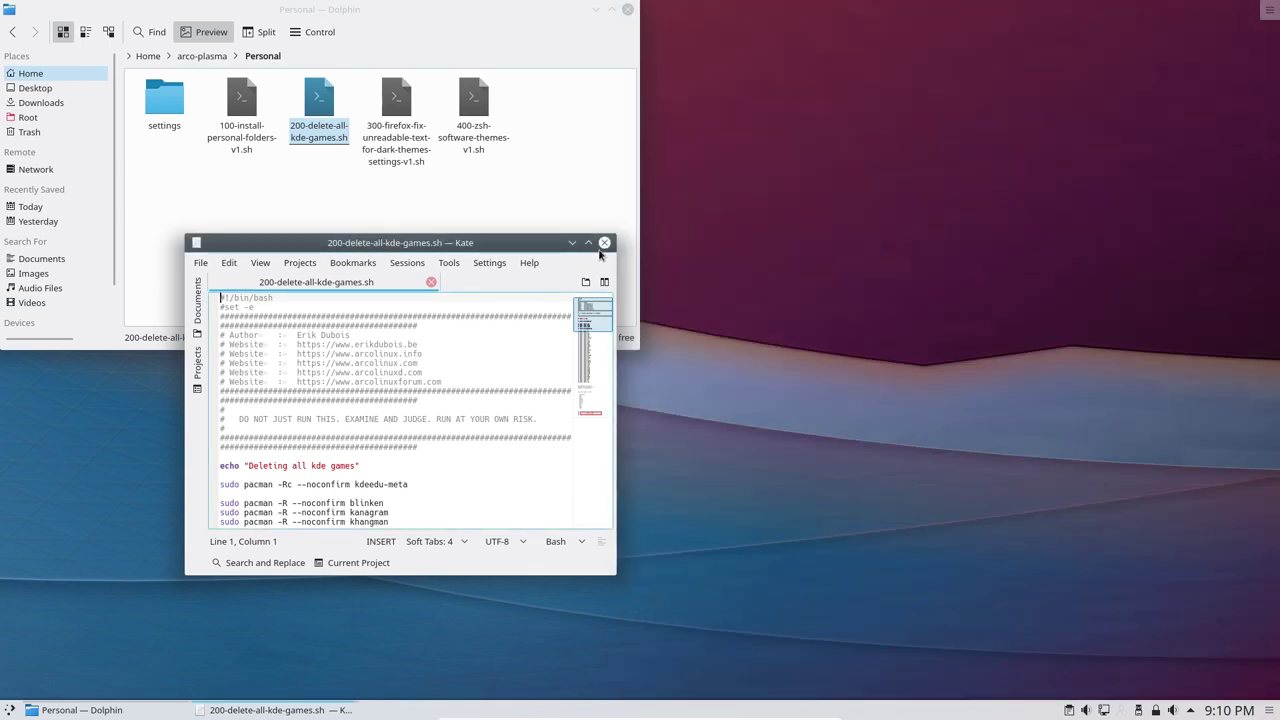
pyautogui.click(604, 243)
pyautogui.click(425, 210)
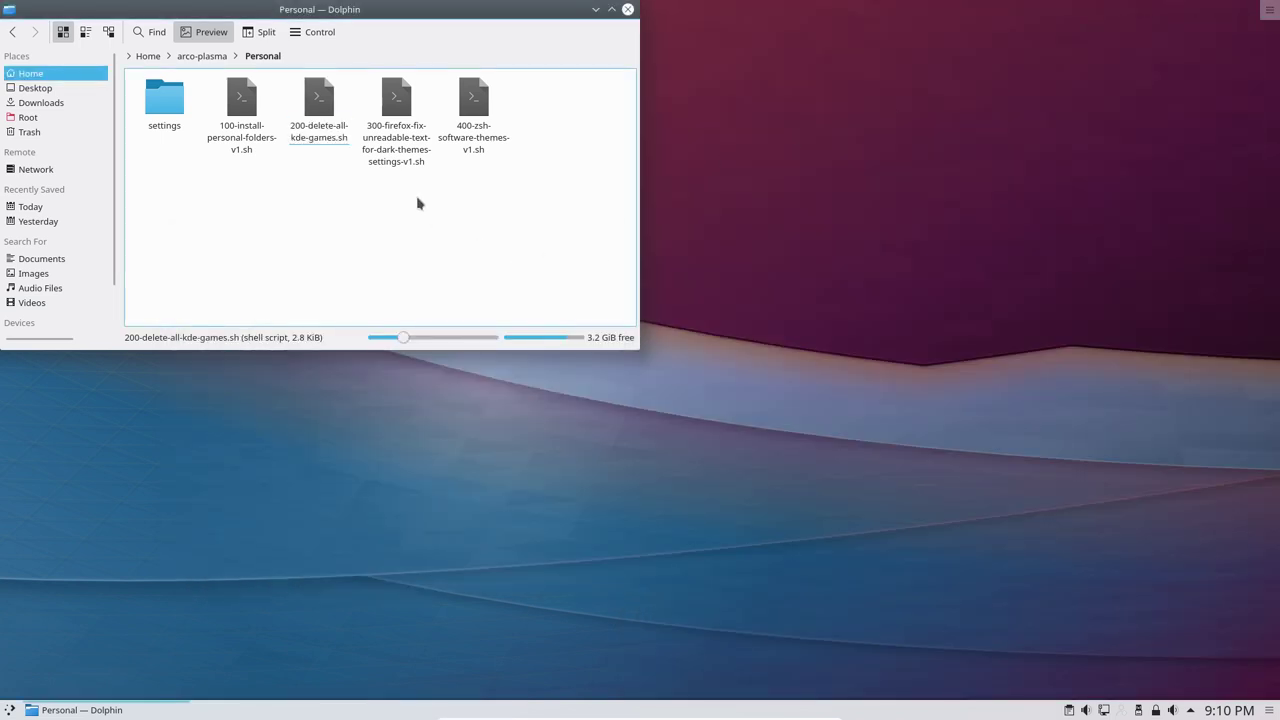
pyautogui.click(397, 117)
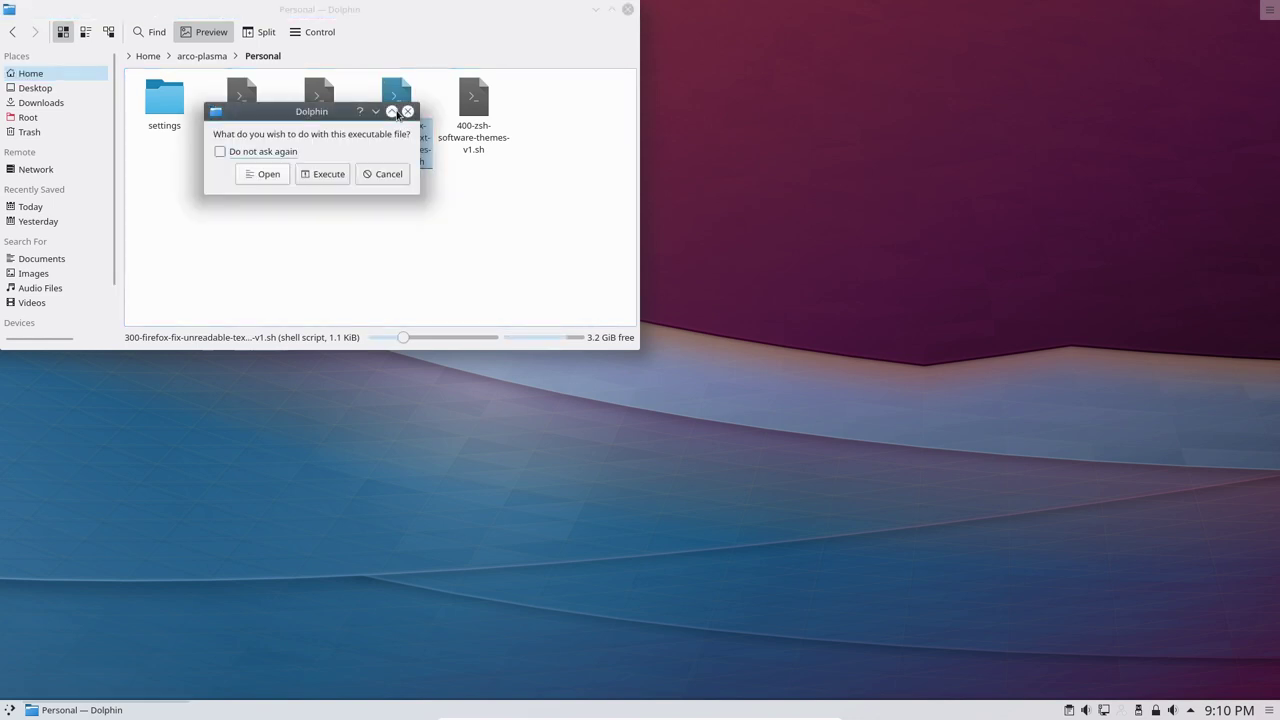
# Cancel the executable prompt and open a new Konsole terminal in the Personal folder
pyautogui.click(368, 178)
pyautogui.rightClick(469, 213)
pyautogui.moveTo(526, 326)
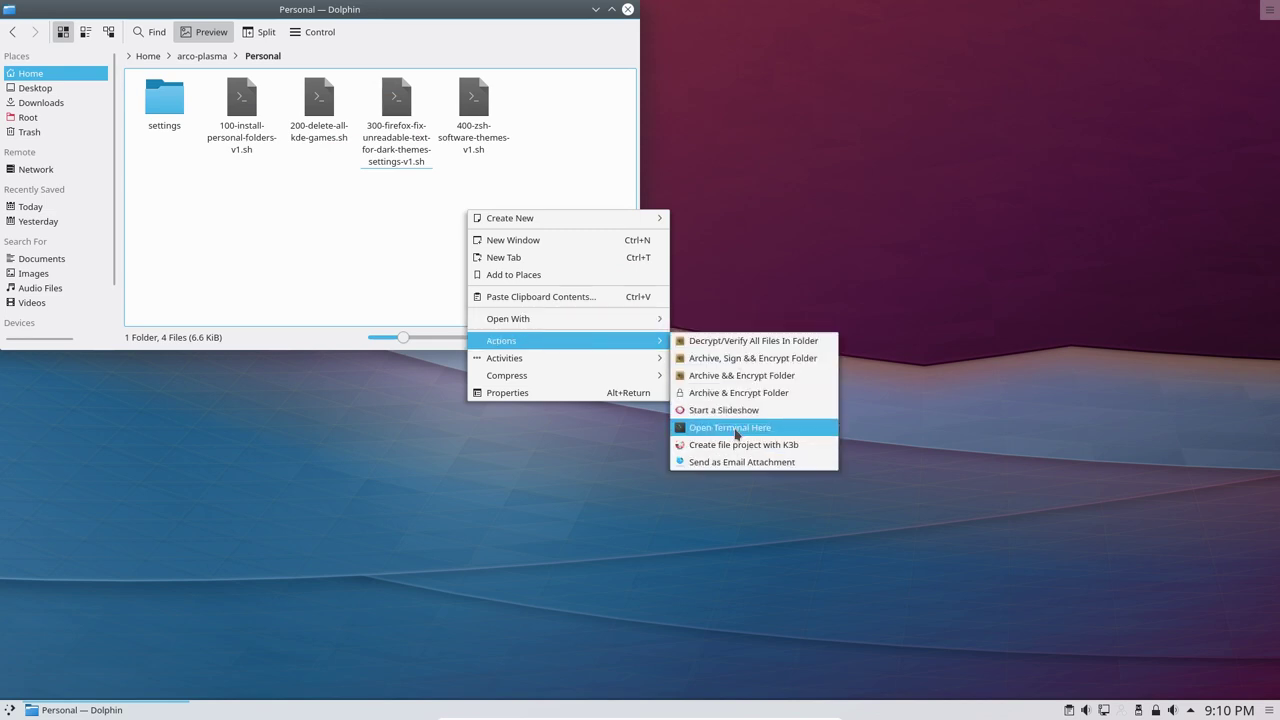
pyautogui.click(736, 432)
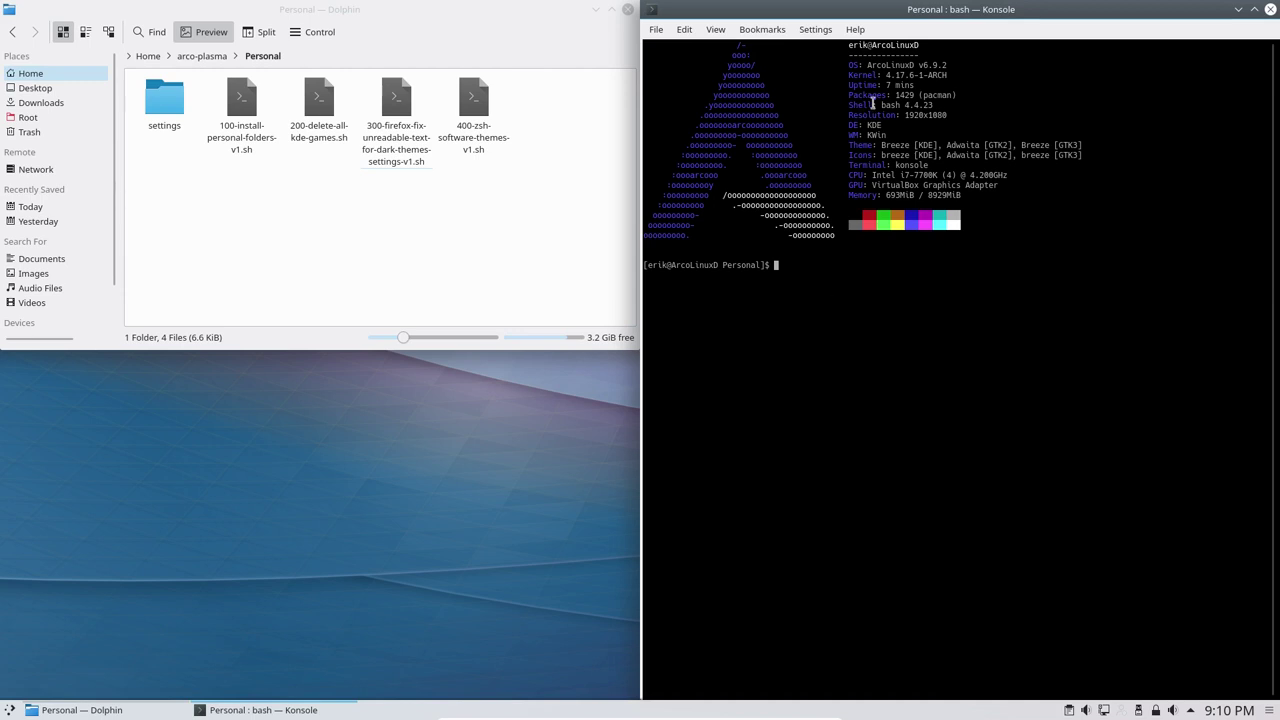
pyautogui.moveTo(848, 106); pyautogui.dragTo(905, 105)
pyautogui.click(840, 260)
# Launch Firefox by searching 'fire' in the application launcher
pyautogui.click(12, 711)
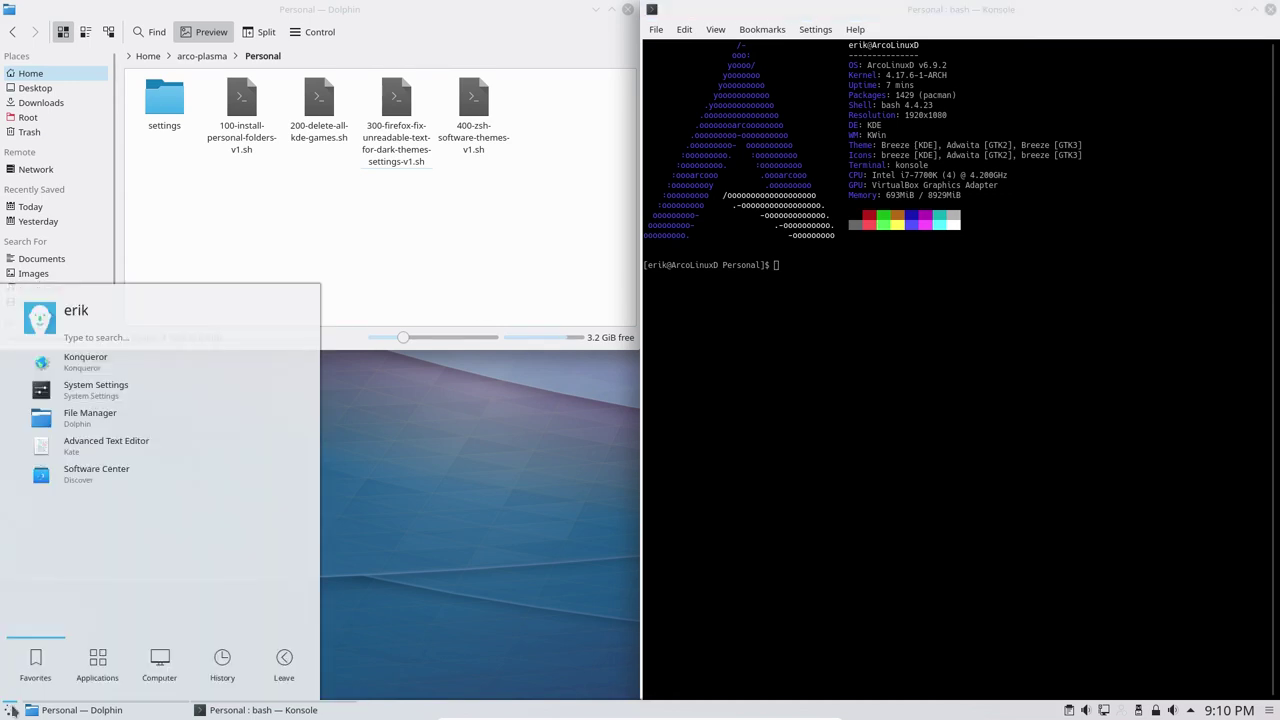
pyautogui.write('fire')
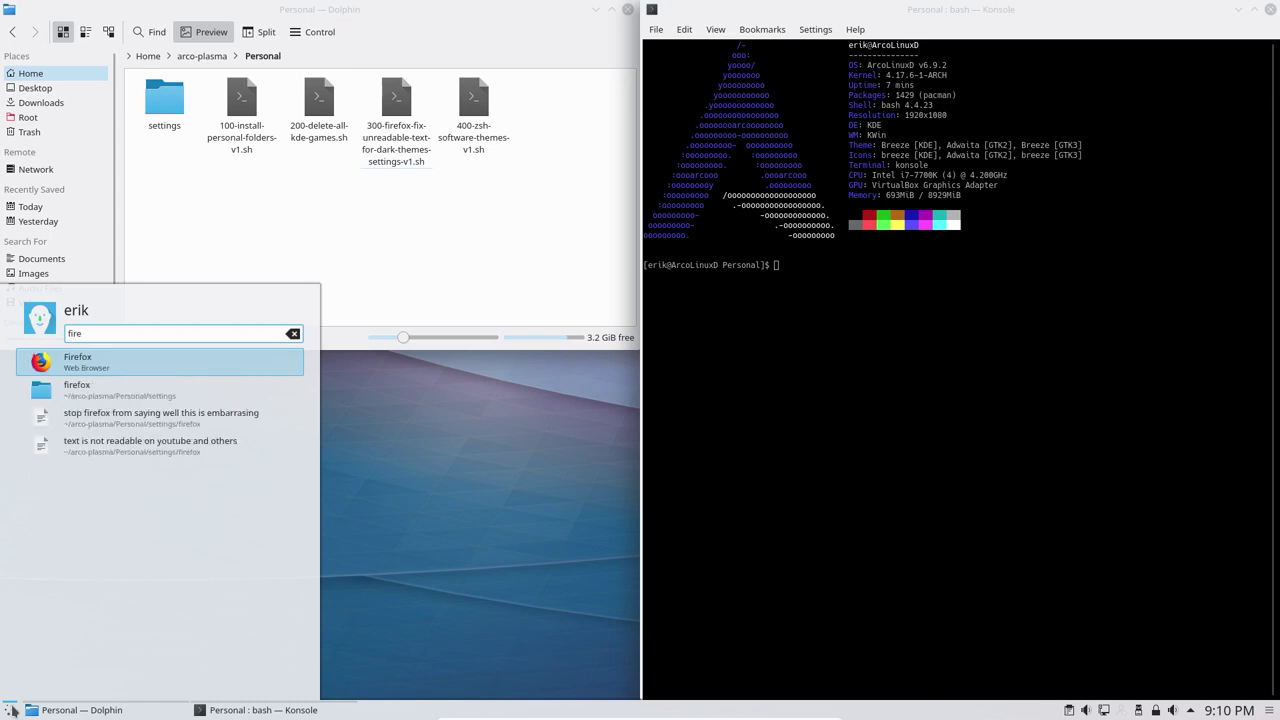
pyautogui.press('Return')
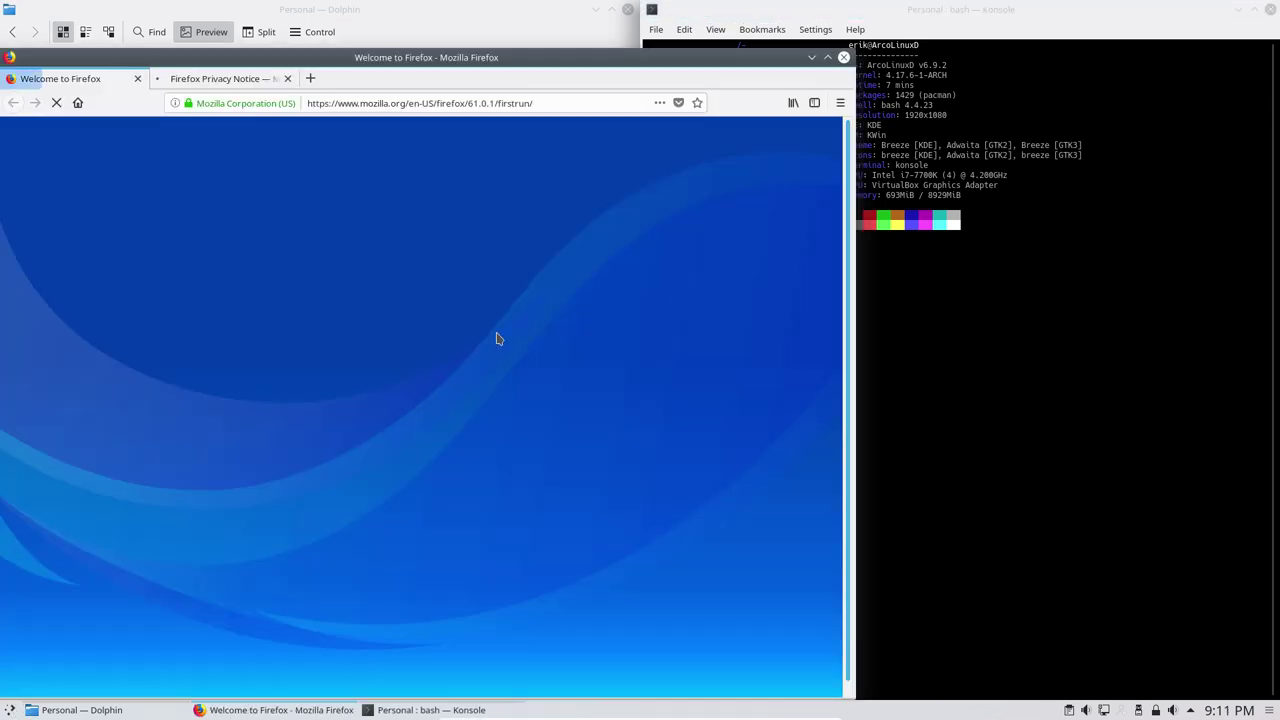
# Close Firefox and both its tabs, turning off the multiple-tabs closing warning
pyautogui.click(844, 58)
pyautogui.click(318, 388)
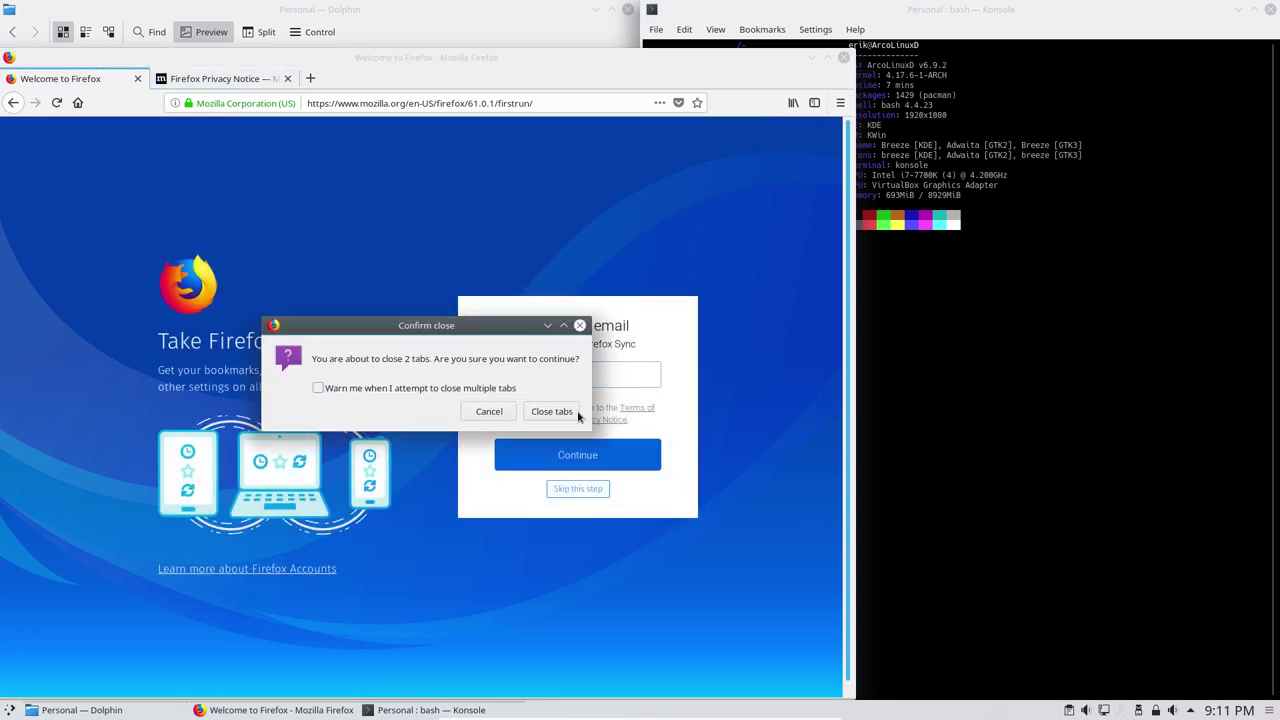
pyautogui.click(552, 411)
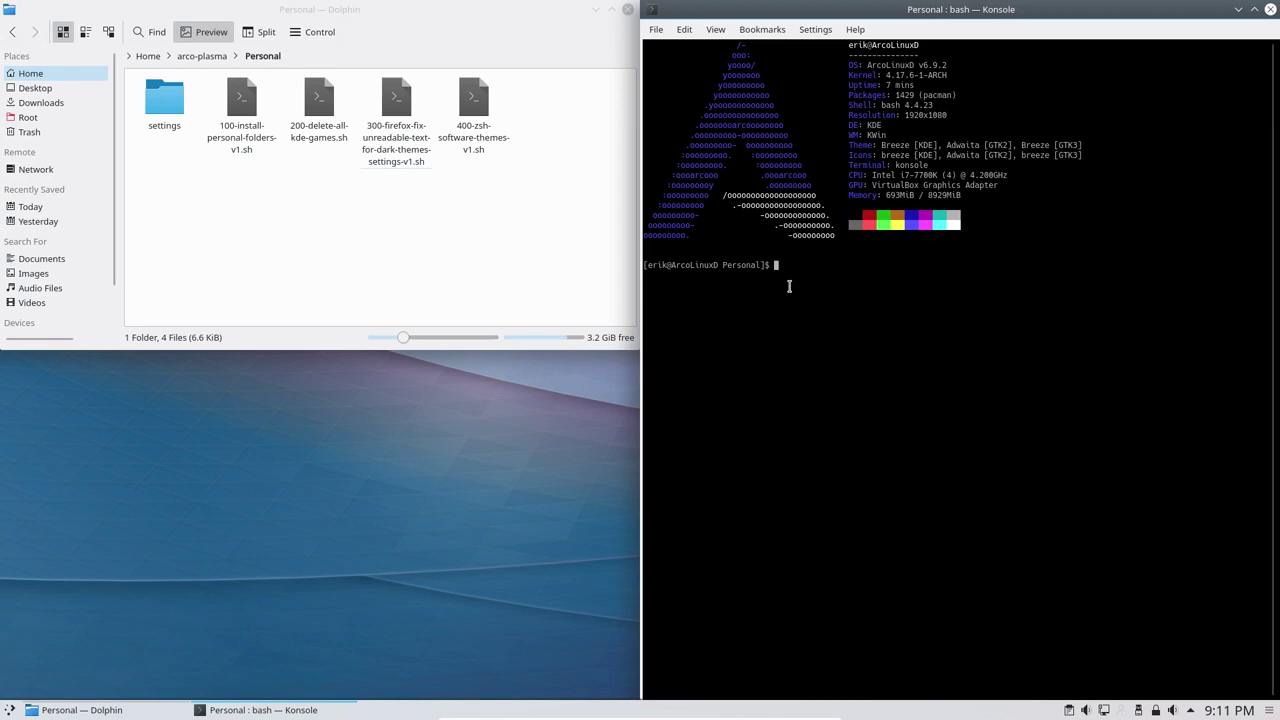
# Run the ./3 Firefox dark-theme fix script to install the Firefox settings, then close Konsole
pyautogui.write('./3')
pyautogui.press('Tab')
pyautogui.press('Return')
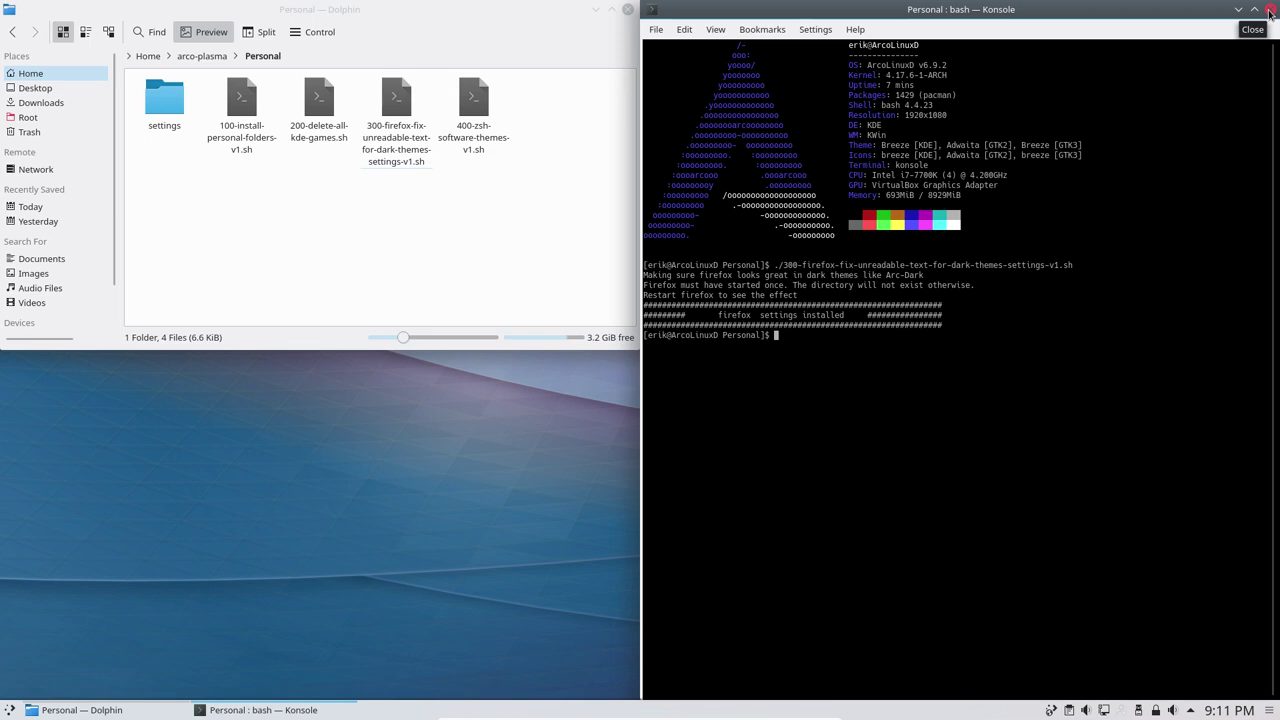
pyautogui.click(1270, 10)
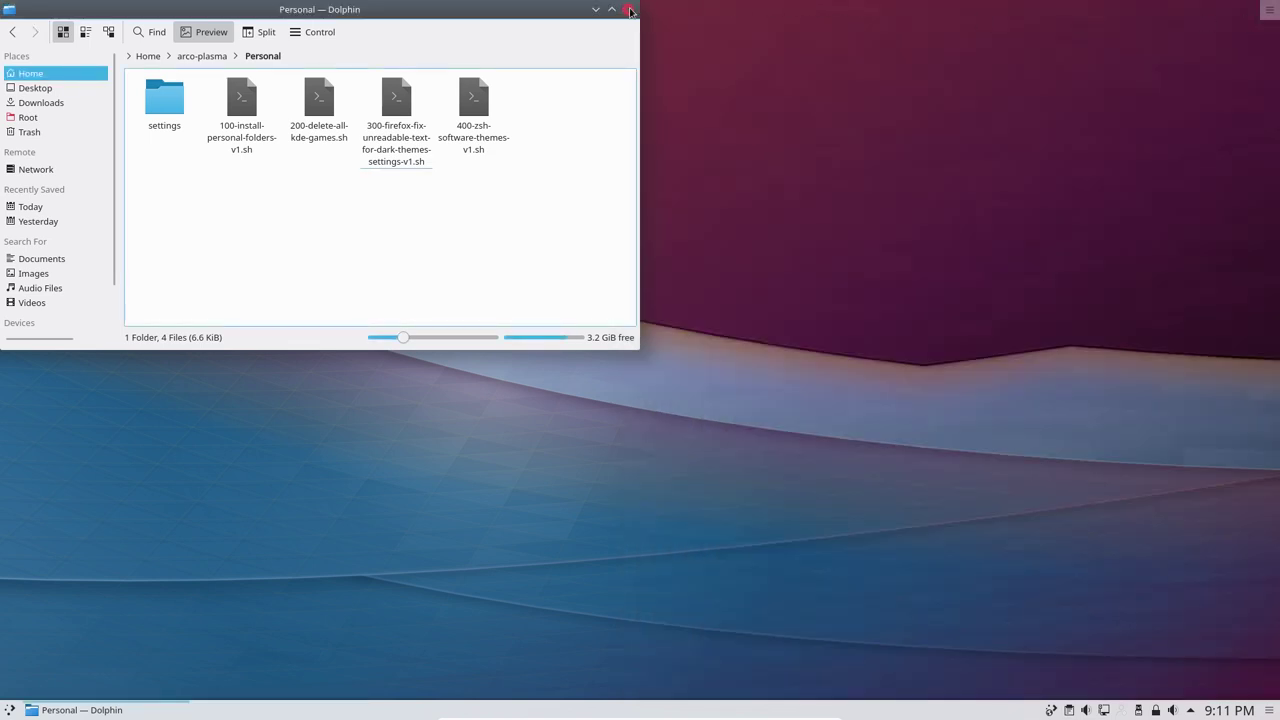
# Go from Personal to arco-plasma's AUR folder and scroll through its 66 install scripts
pyautogui.click(203, 58)
pyautogui.click(218, 136)
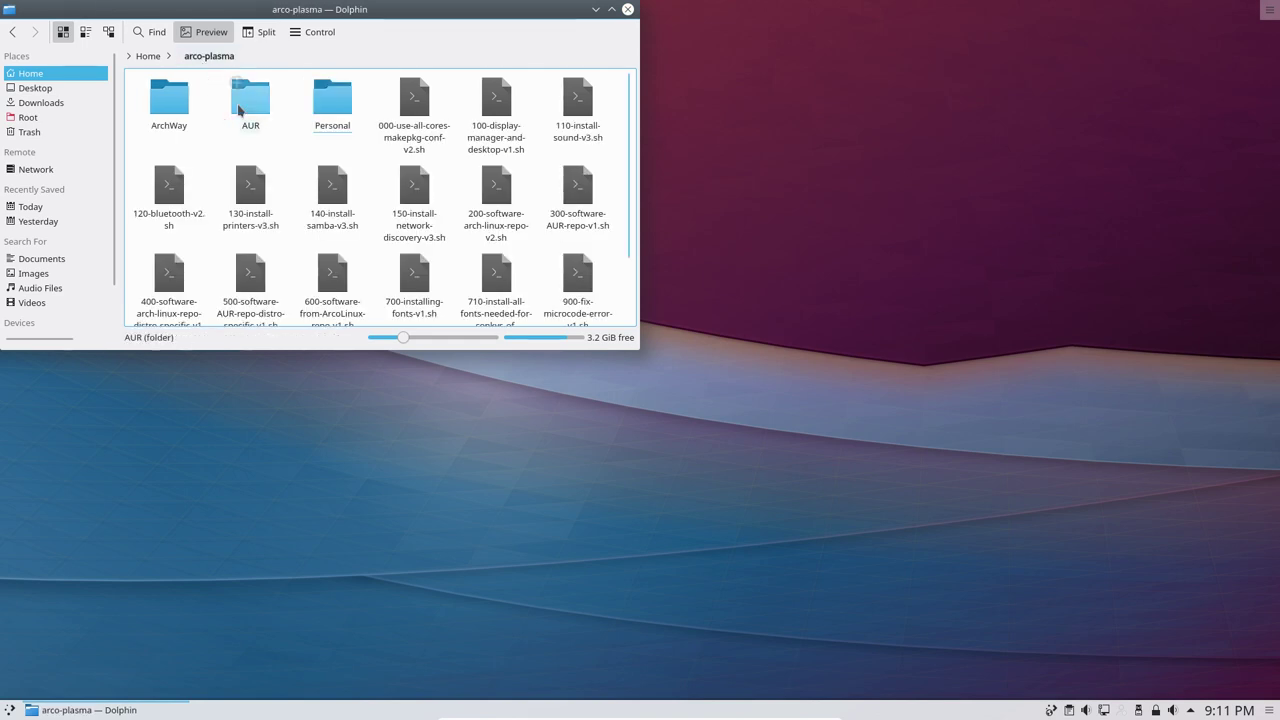
pyautogui.click(249, 107)
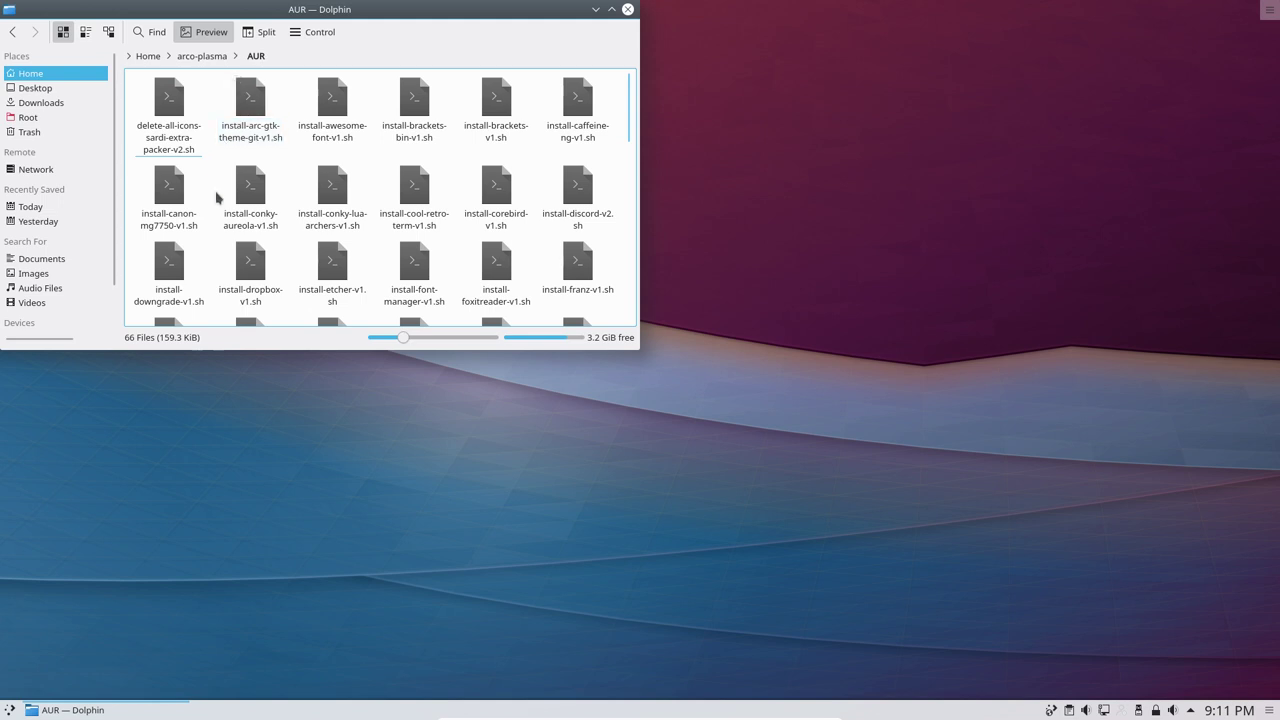
pyautogui.scroll(-10, 214, 194)
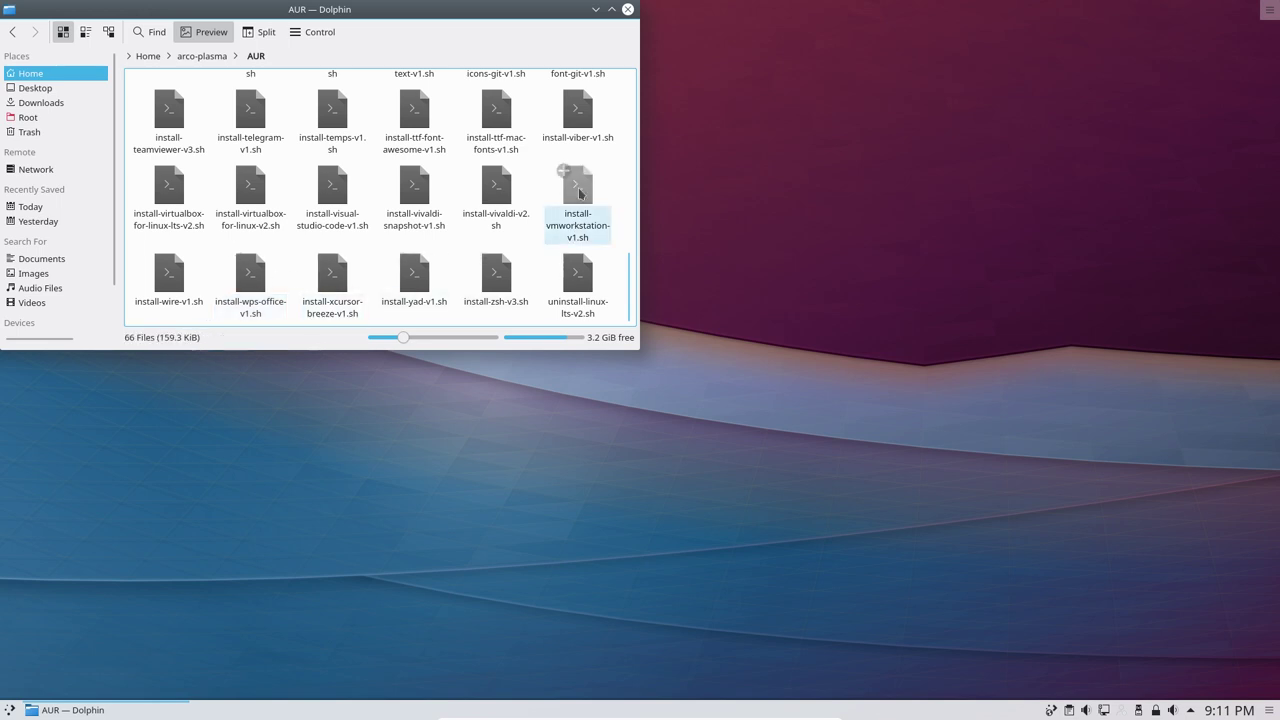
pyautogui.scroll(10, 579, 193)
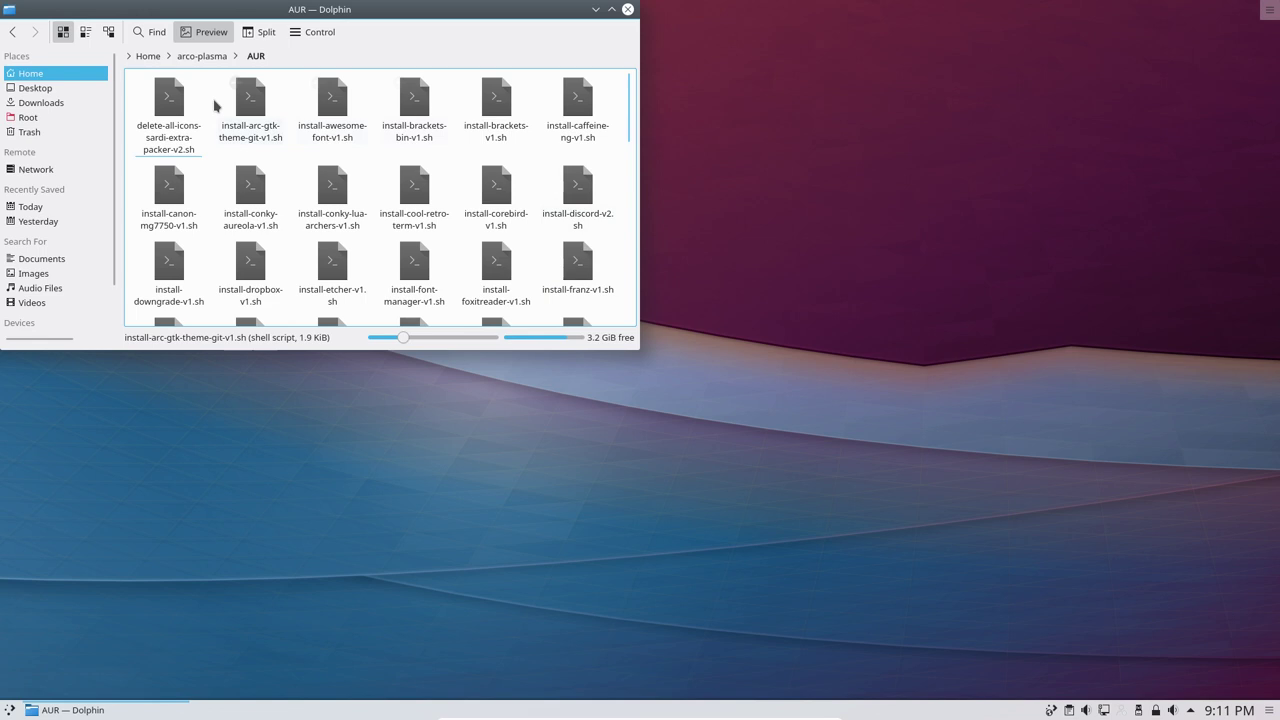
# Open arco-plasma's ArchWay folder, briefly select its two scripts, then close Dolphin
pyautogui.click(198, 57)
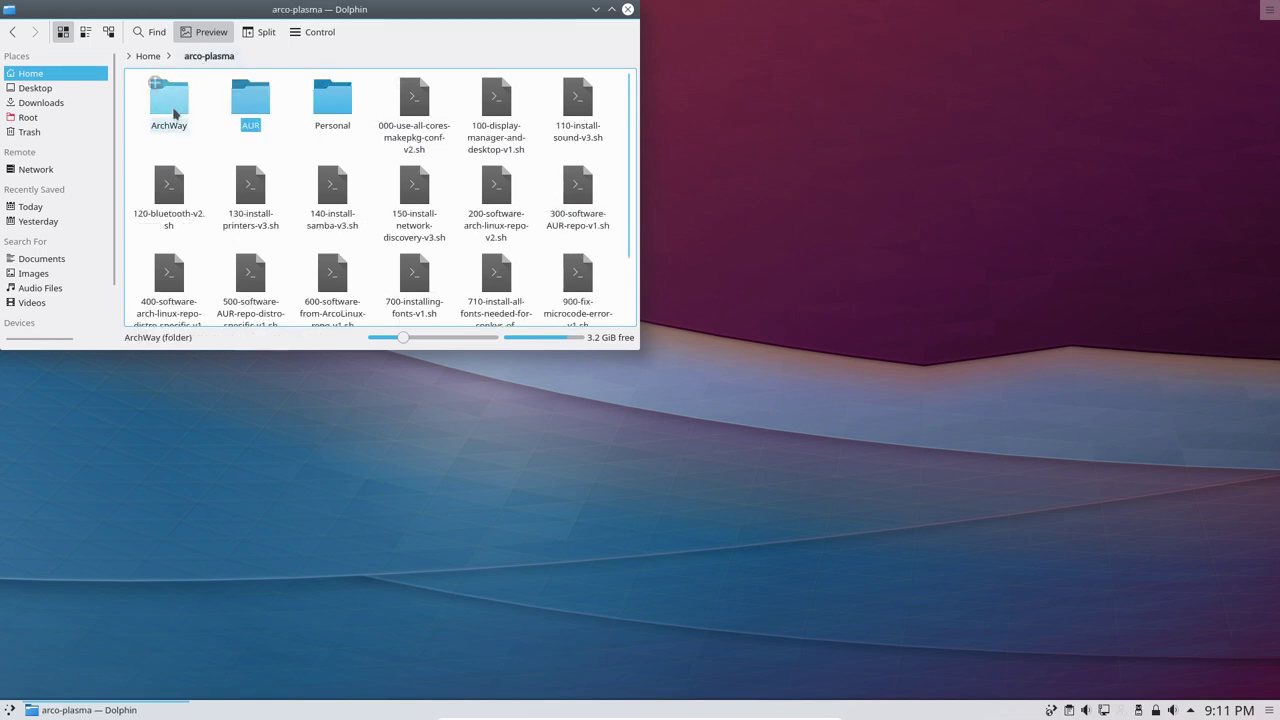
pyautogui.click(167, 106)
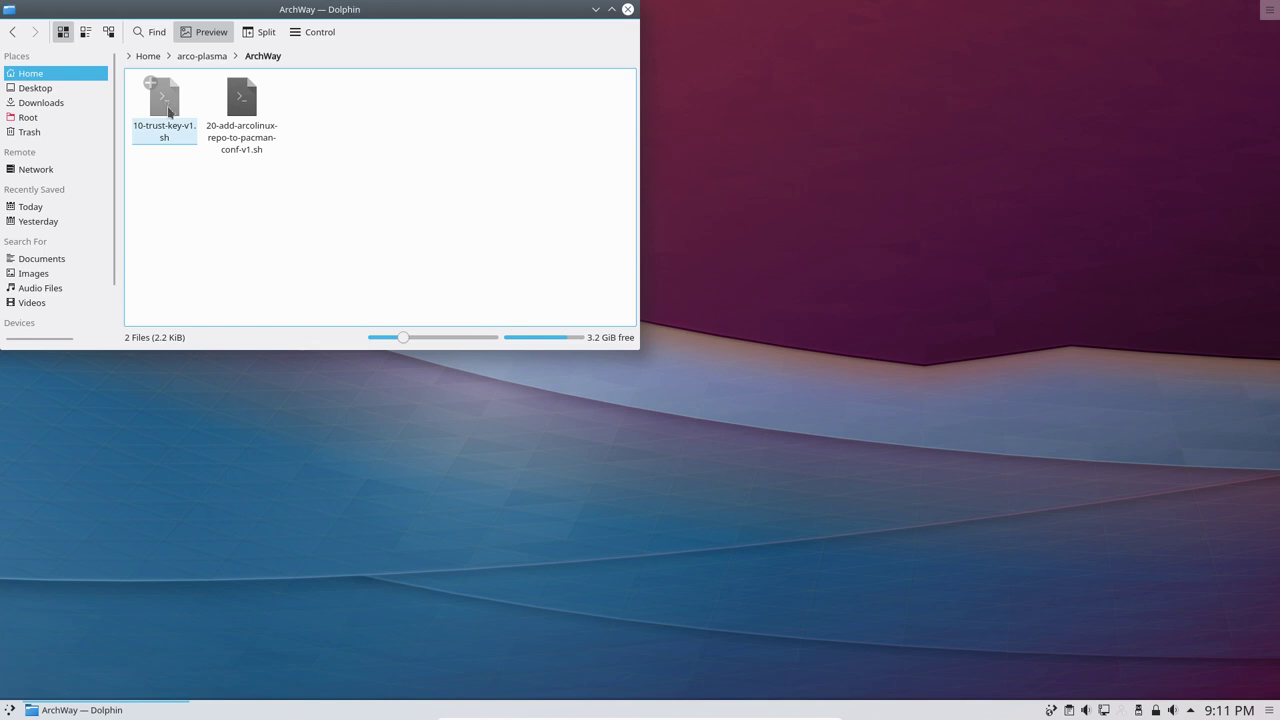
pyautogui.moveTo(146, 174); pyautogui.dragTo(291, 157)
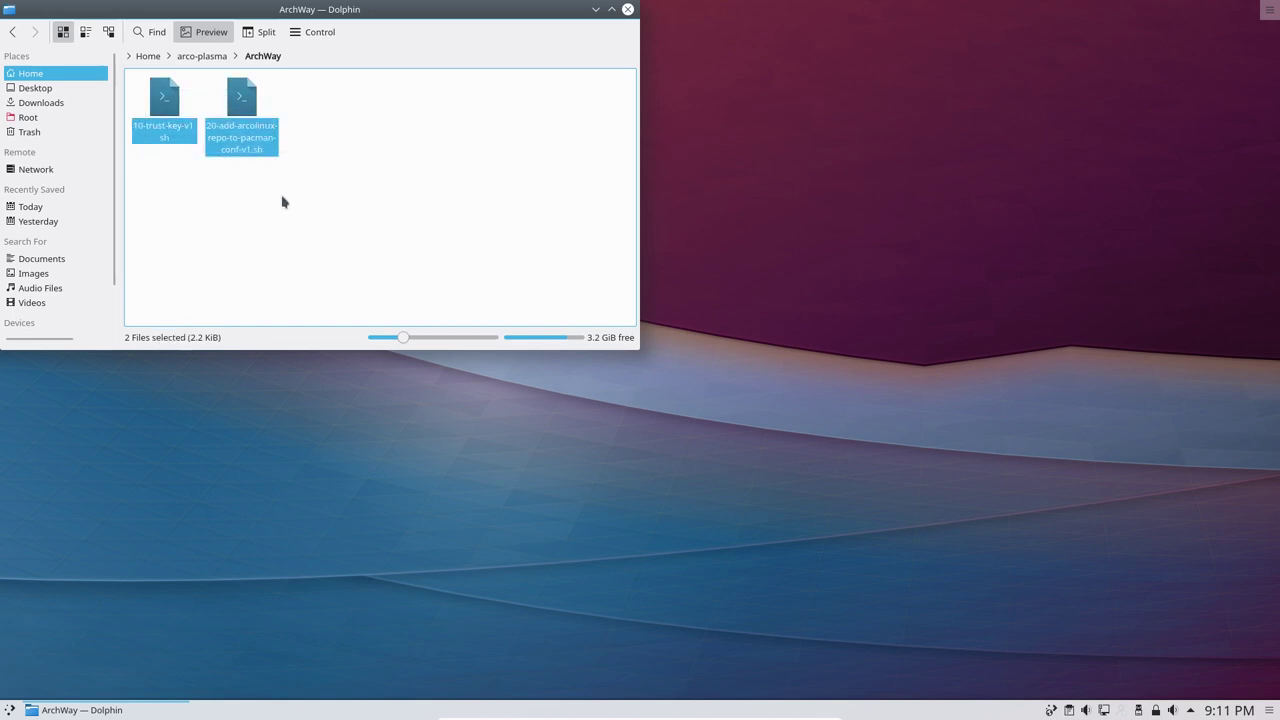
pyautogui.click(208, 199)
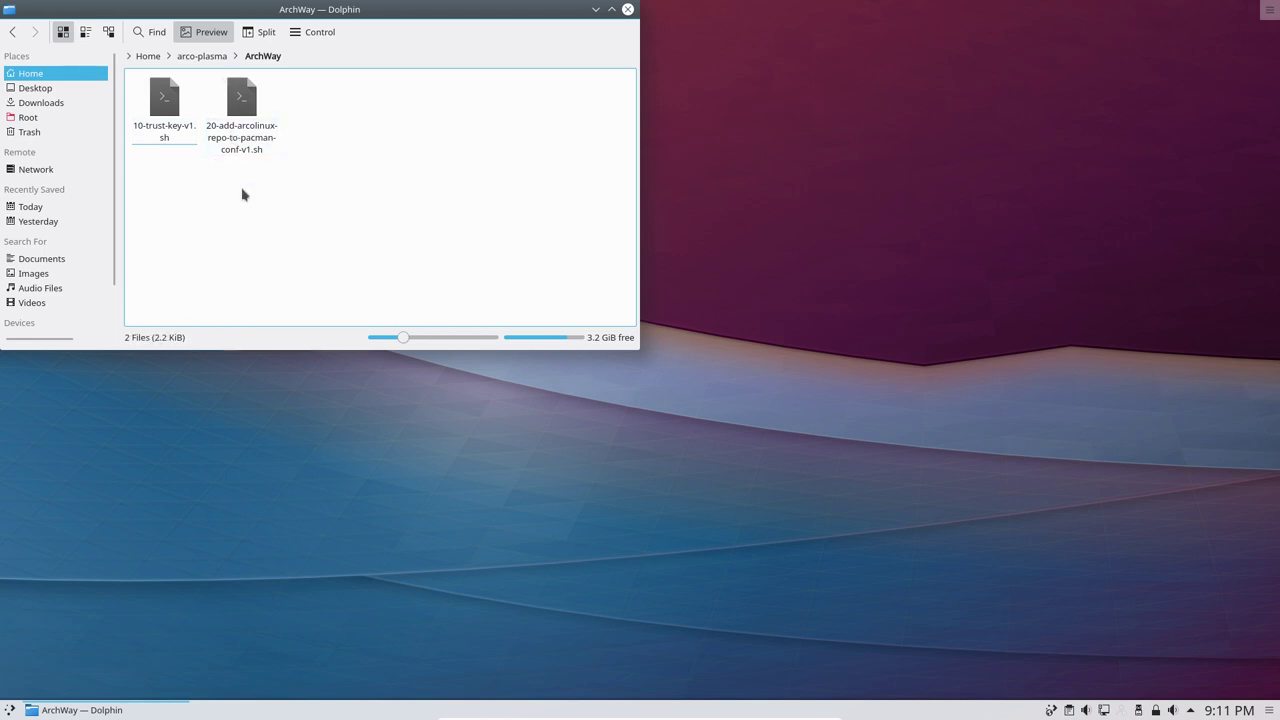
pyautogui.click(628, 10)
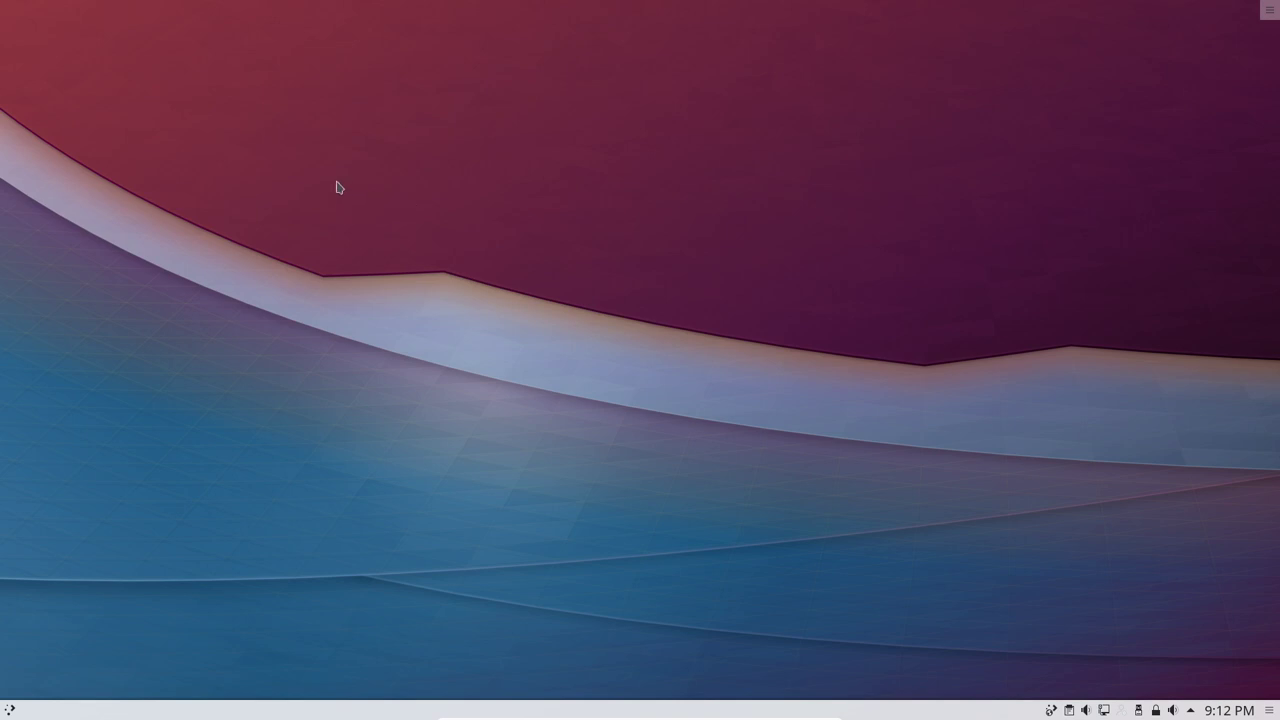